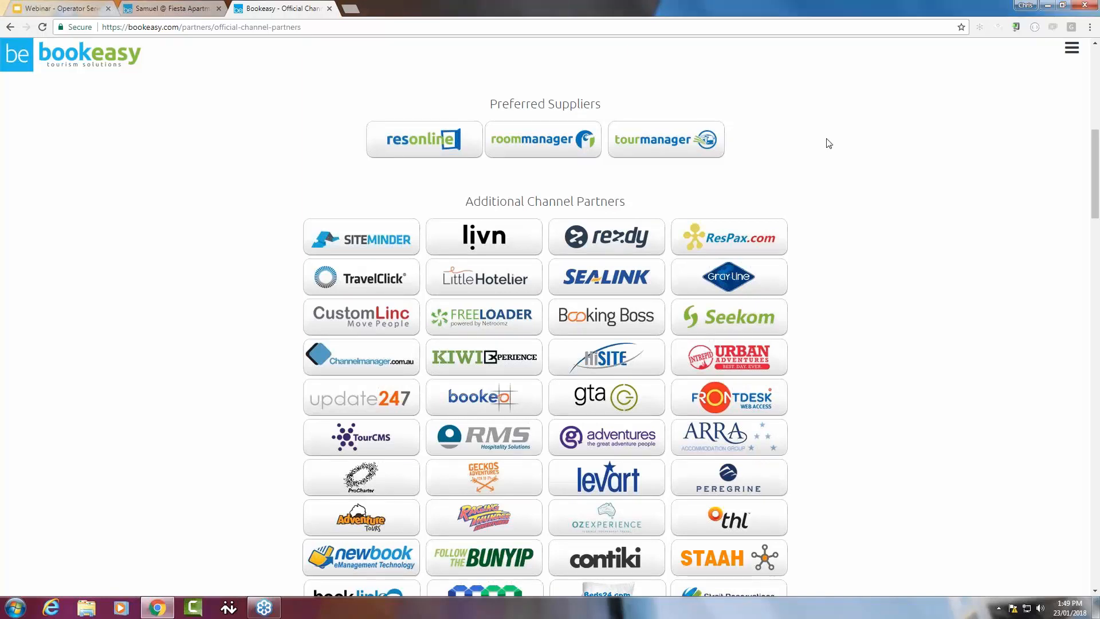
Step: Review the preferred suppliers, additional channel partners and coming-soon integrations on the official channel partners page
{"action": "scroll", "coordinate": [831, 143], "scroll_direction": "down", "scroll_amount": 1}
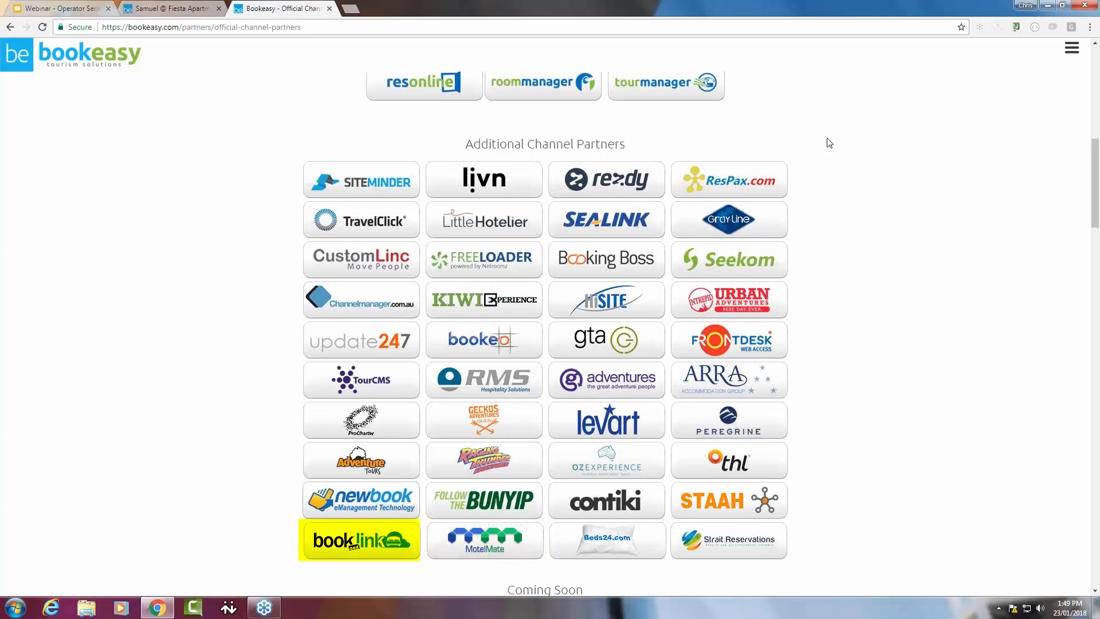
{"action": "scroll", "coordinate": [834, 198], "scroll_direction": "down", "scroll_amount": 4}
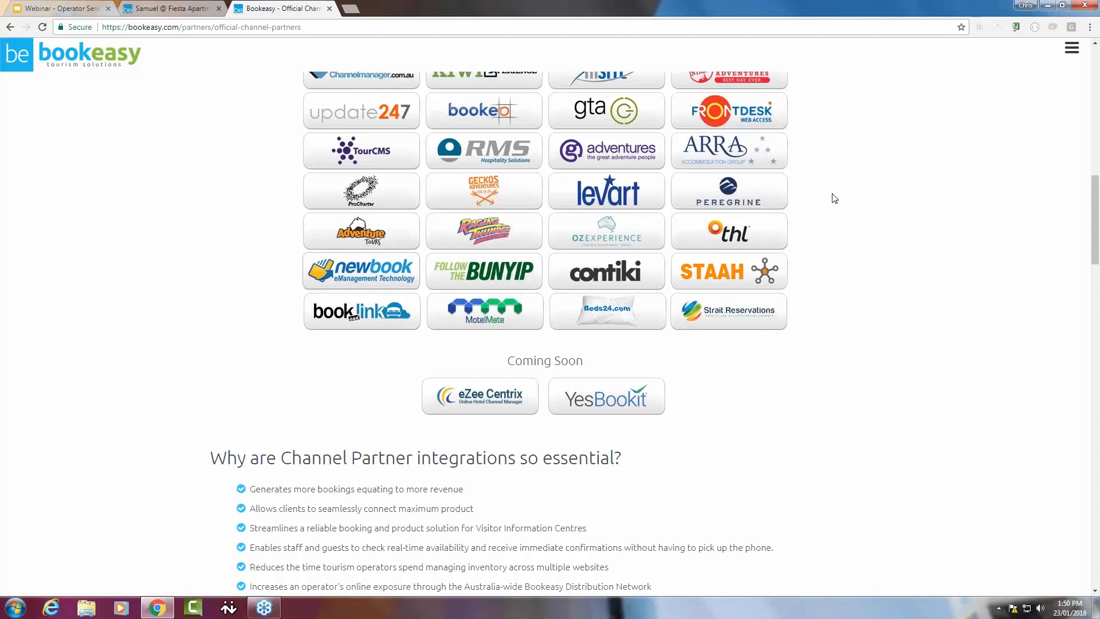
{"action": "scroll", "coordinate": [835, 199], "scroll_direction": "up", "scroll_amount": 1}
{"action": "scroll", "coordinate": [835, 198], "scroll_direction": "up", "scroll_amount": 10}
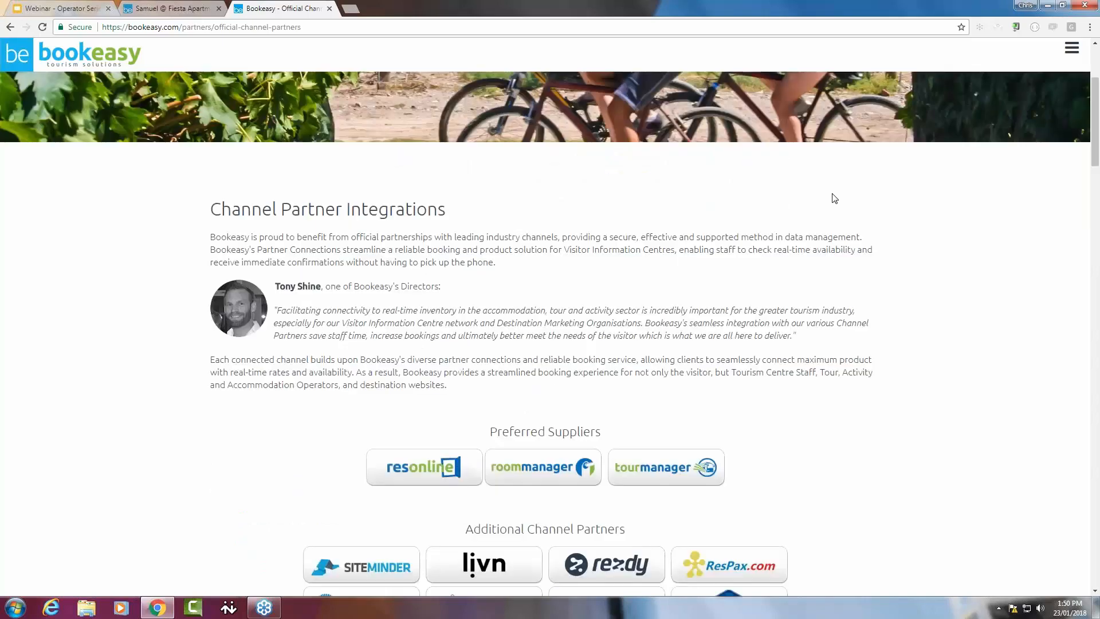
{"action": "scroll", "coordinate": [833, 198], "scroll_direction": "down", "scroll_amount": 5}
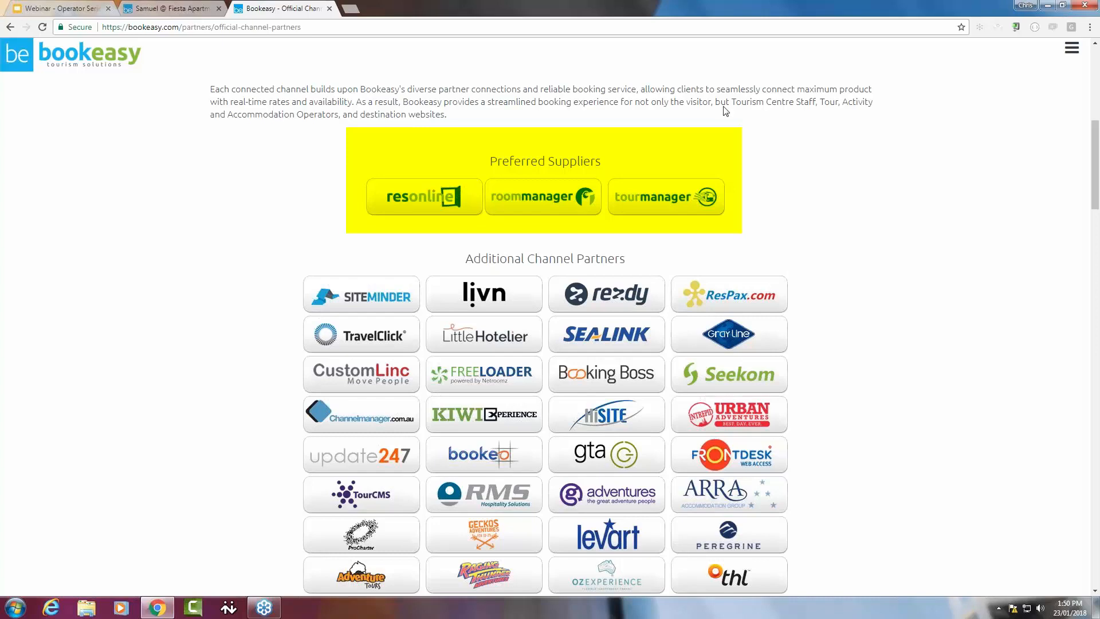
Step: Switch to the Fiesta Apartments operator console and start adding a new room in the rooms and rates list
{"action": "left_click", "coordinate": [166, 8]}
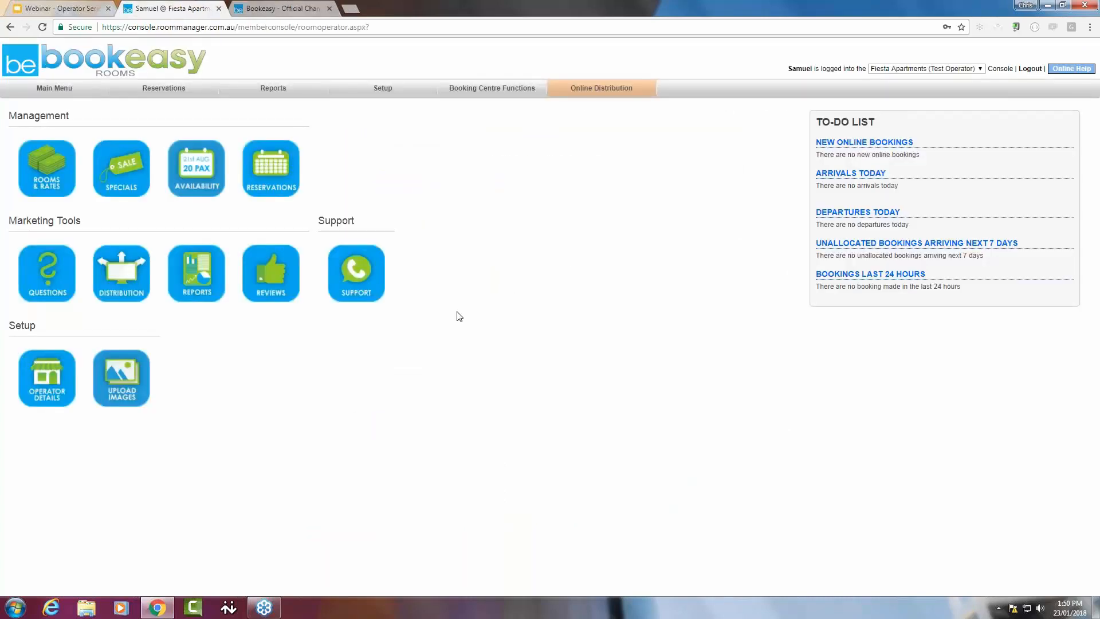
{"action": "left_click", "coordinate": [61, 179]}
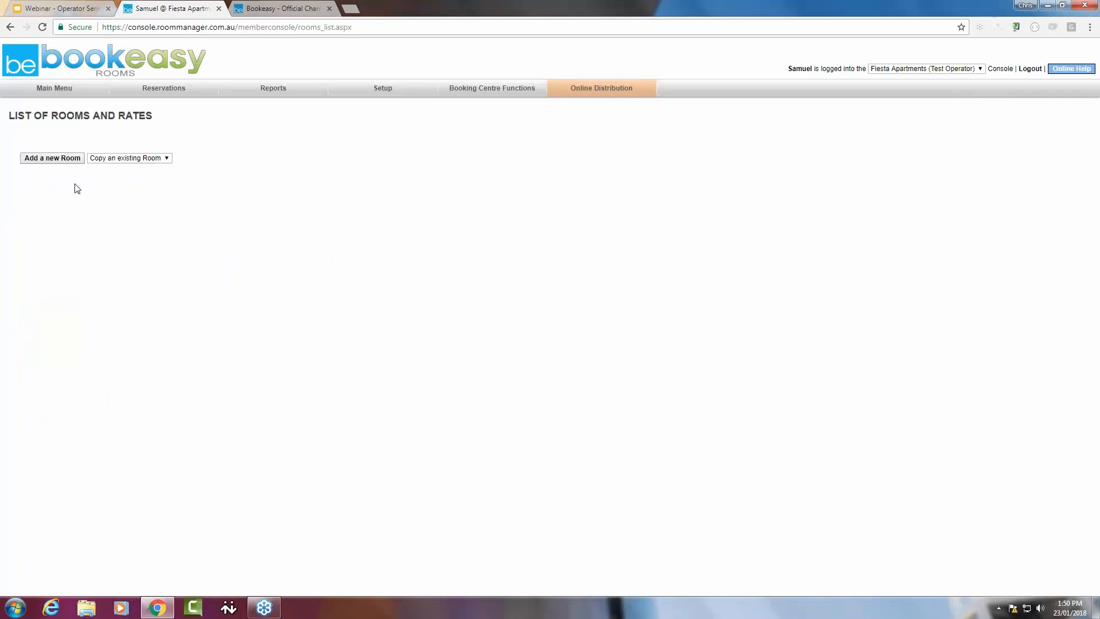
{"action": "left_click", "coordinate": [52, 160]}
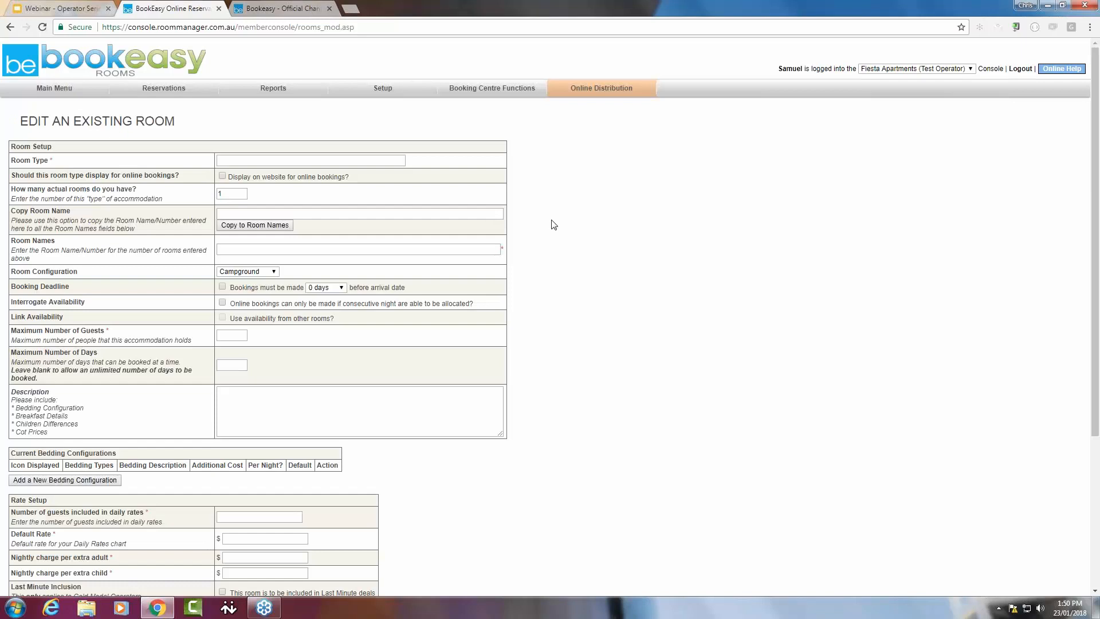
Step: Set the room type to "Studio Apartment" and enable its display on the website for online bookings
{"action": "left_click", "coordinate": [291, 160]}
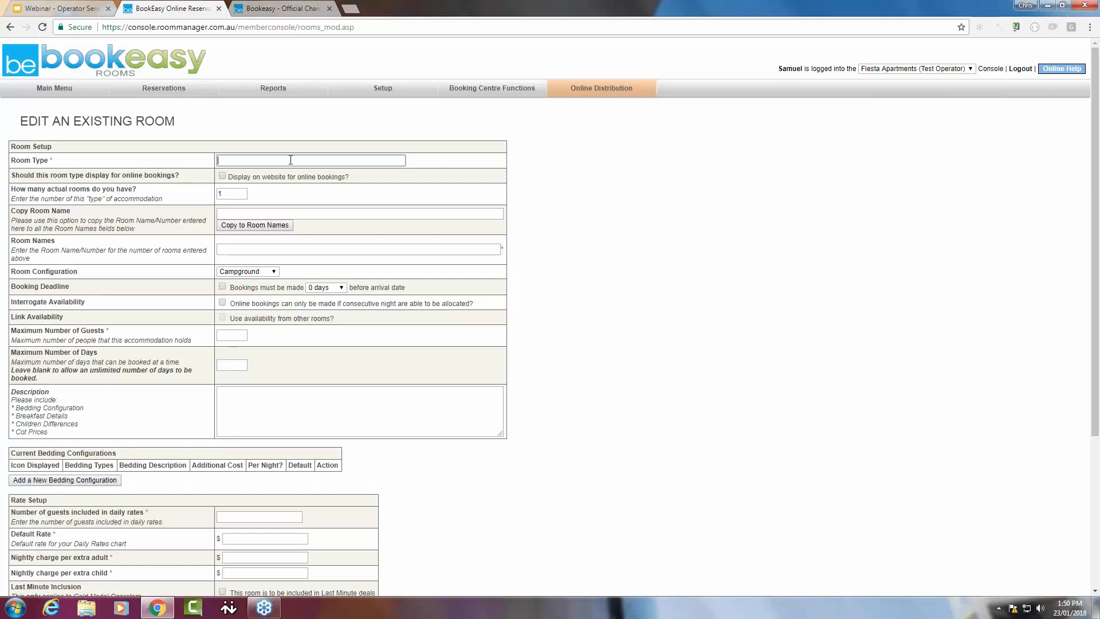
{"action": "type", "text": "Studio Apartment"}
{"action": "left_click", "coordinate": [223, 177]}
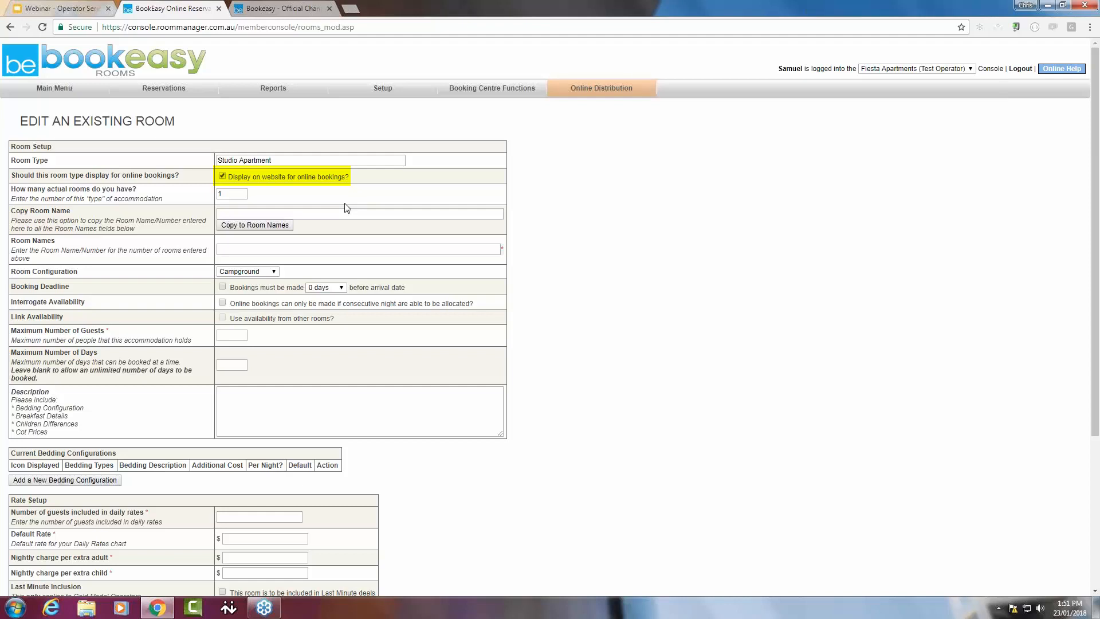
Step: Set the number of actual rooms to 10 and copy the name "Studio Apartment" to all the room names
{"action": "left_click", "coordinate": [232, 194]}
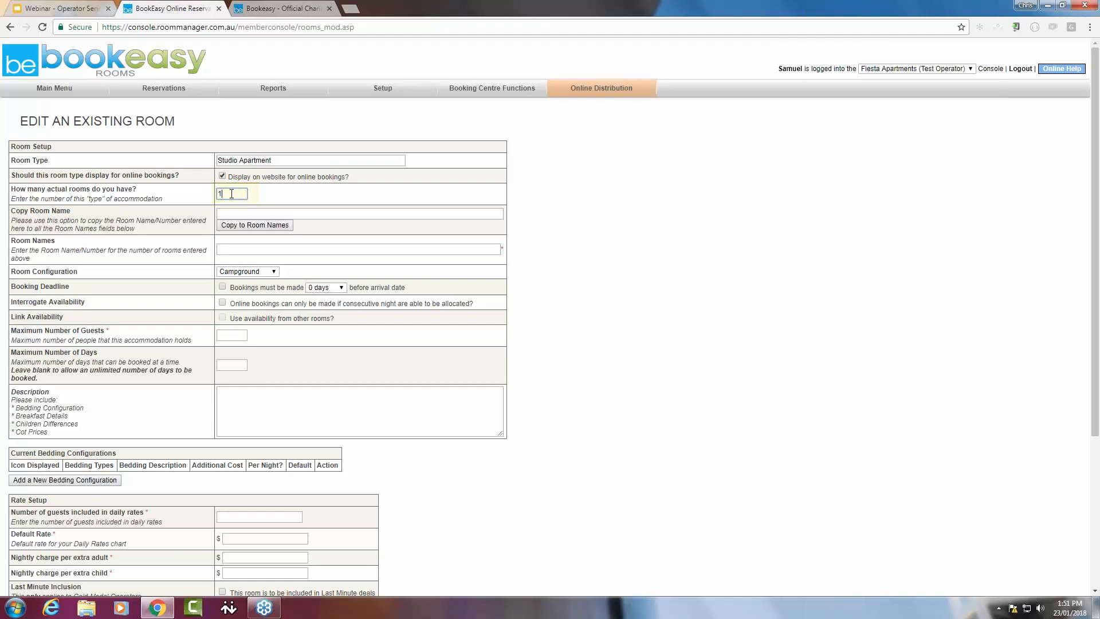
{"action": "left_click_drag", "start_coordinate": [272, 160], "coordinate": [213, 160]}
{"action": "key", "text": "ctrl+c"}
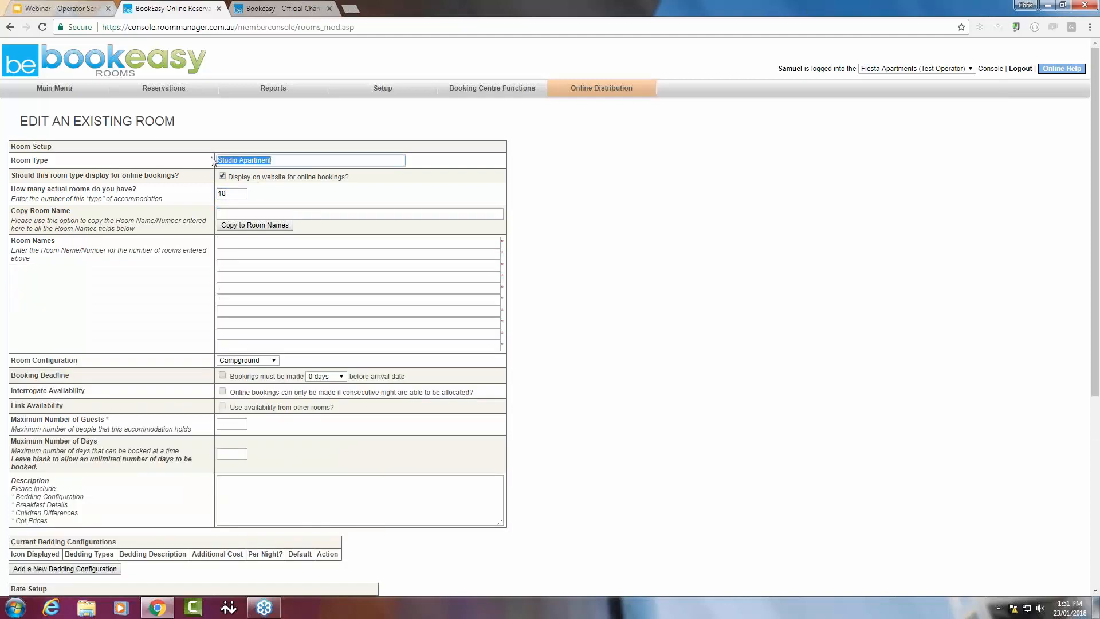
{"action": "left_click", "coordinate": [283, 213]}
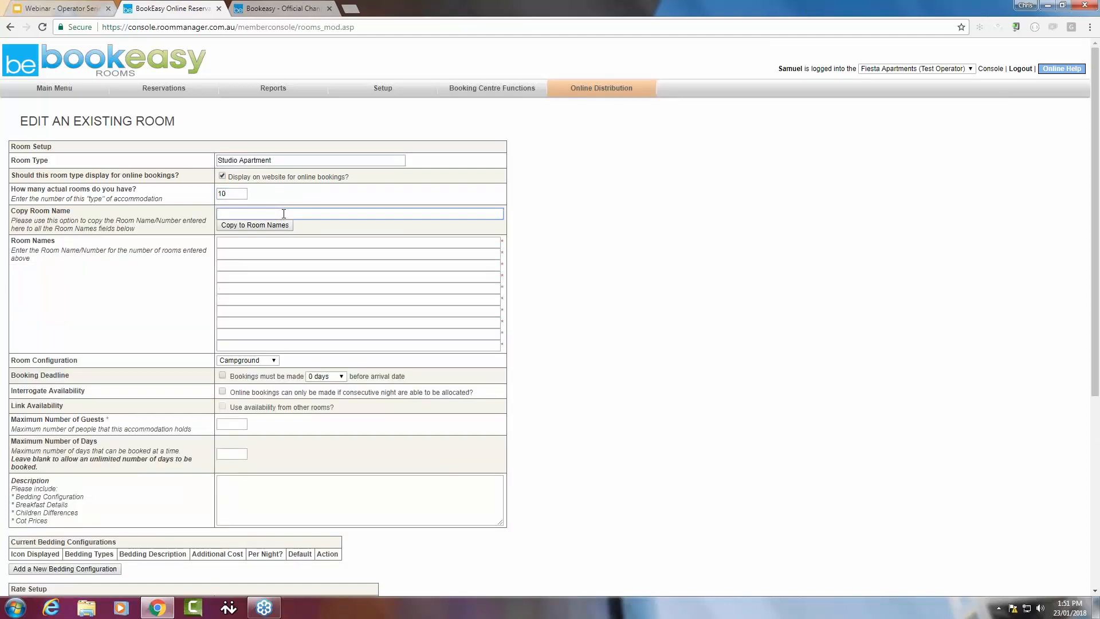
{"action": "key", "text": "ctrl+v"}
{"action": "left_click", "coordinate": [277, 226]}
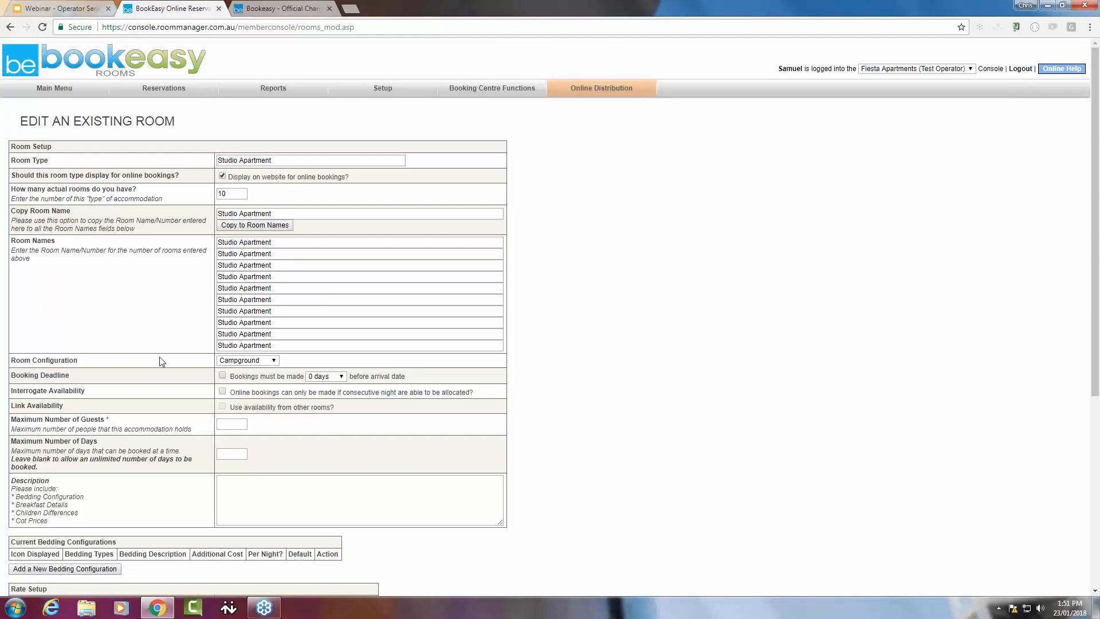
Step: Set the Studio Apartment's room configuration to Studio
{"action": "scroll", "coordinate": [160, 361], "scroll_direction": "down", "scroll_amount": 2}
{"action": "left_click", "coordinate": [273, 247]}
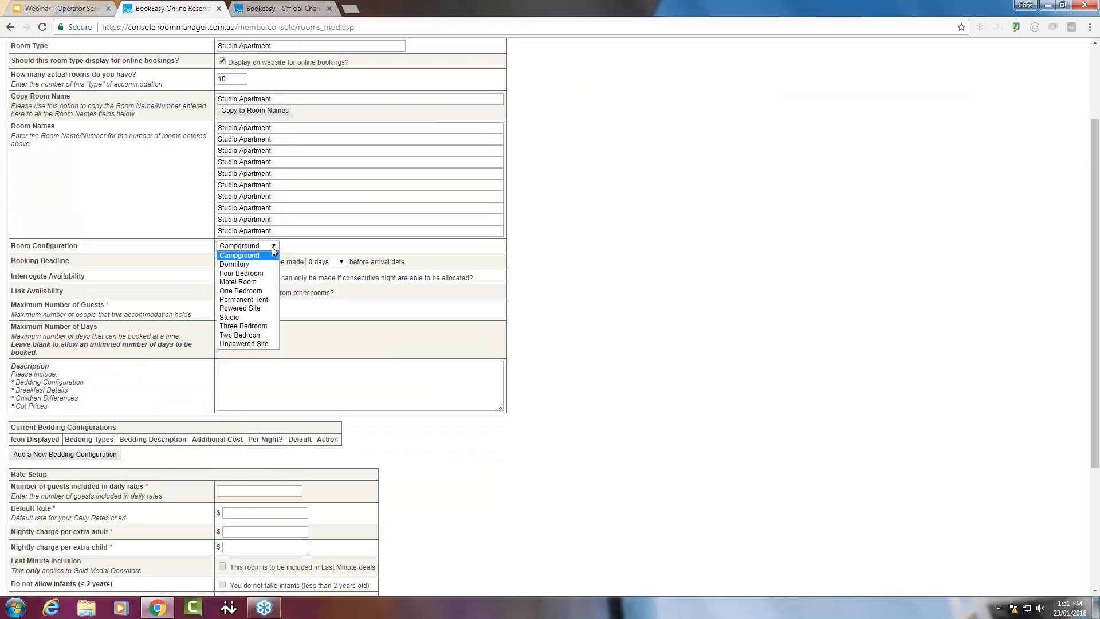
{"action": "left_click", "coordinate": [268, 319]}
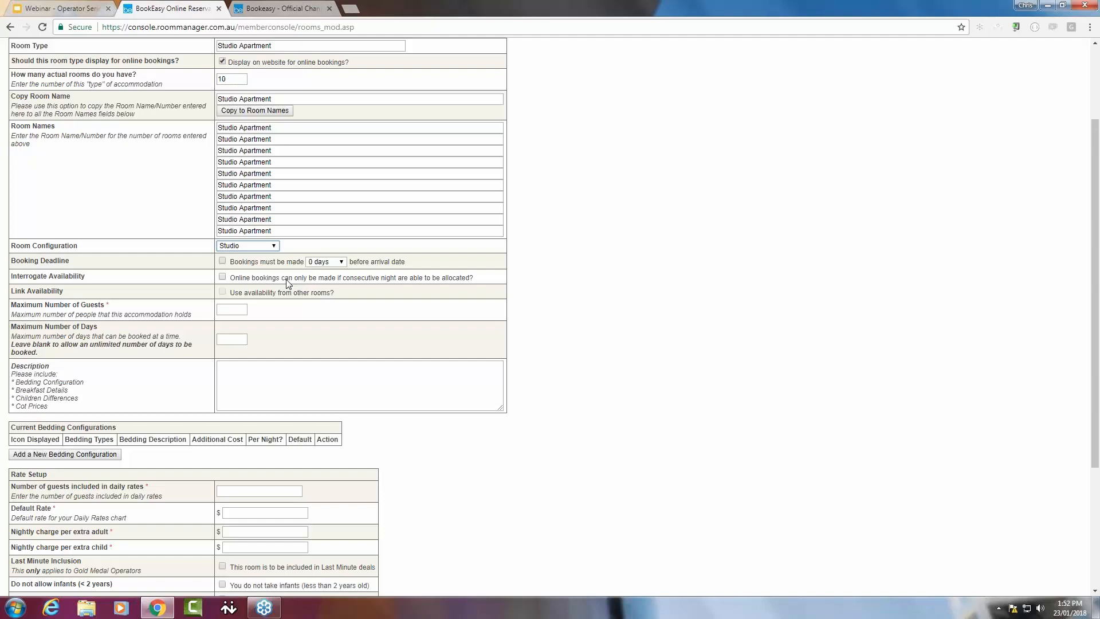
Step: Set maximum guests to 2 and describe the room as "The main bedroom has a queen size bed", "Partial kitchenette plus some rooms have balconies"
{"action": "left_click", "coordinate": [237, 308]}
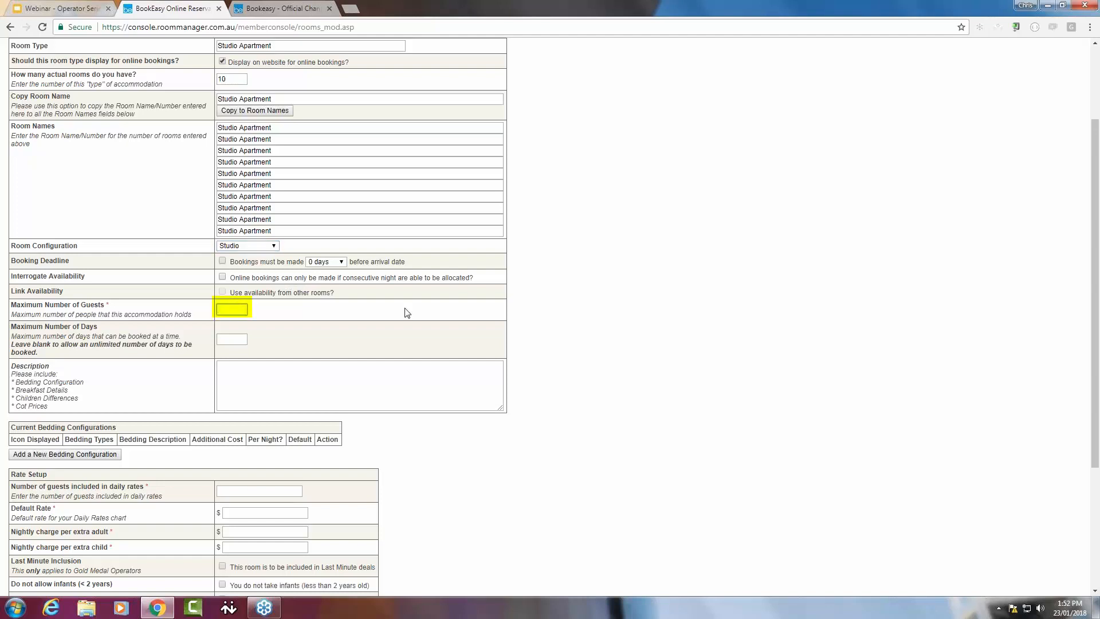
{"action": "type", "text": "2"}
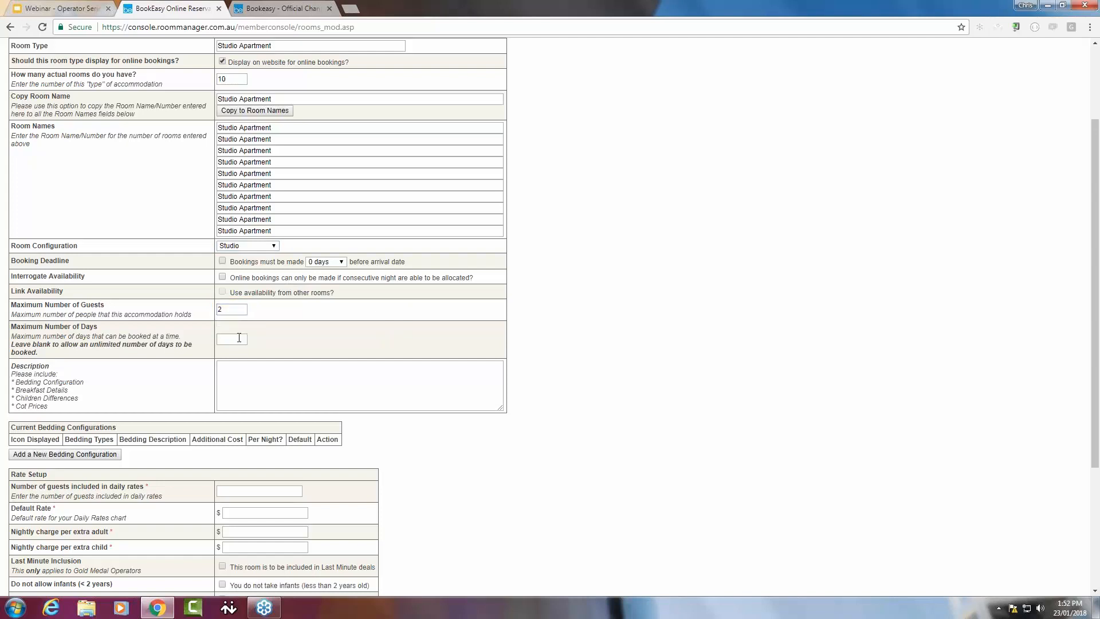
{"action": "left_click", "coordinate": [250, 370]}
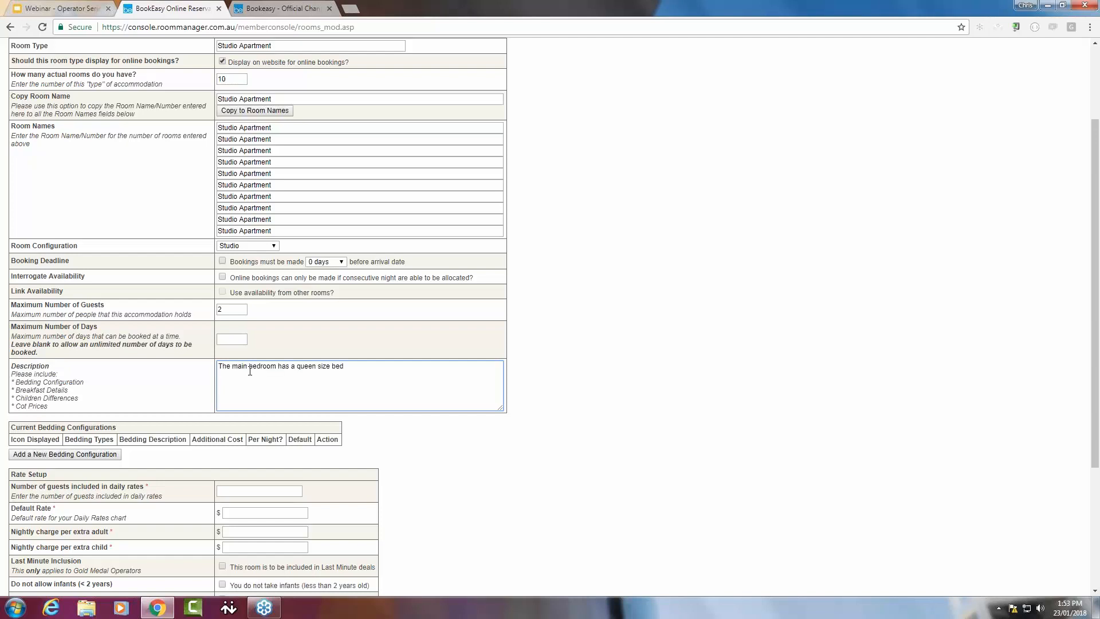
{"action": "type", "text": "artial kitchenette plus some rooms have balconies"}
Step: Fill in the rate setup with 2 guests included, a default rate of $150 and $0 nightly charges per extra adult and child
{"action": "scroll", "coordinate": [179, 360], "scroll_direction": "down", "scroll_amount": 3}
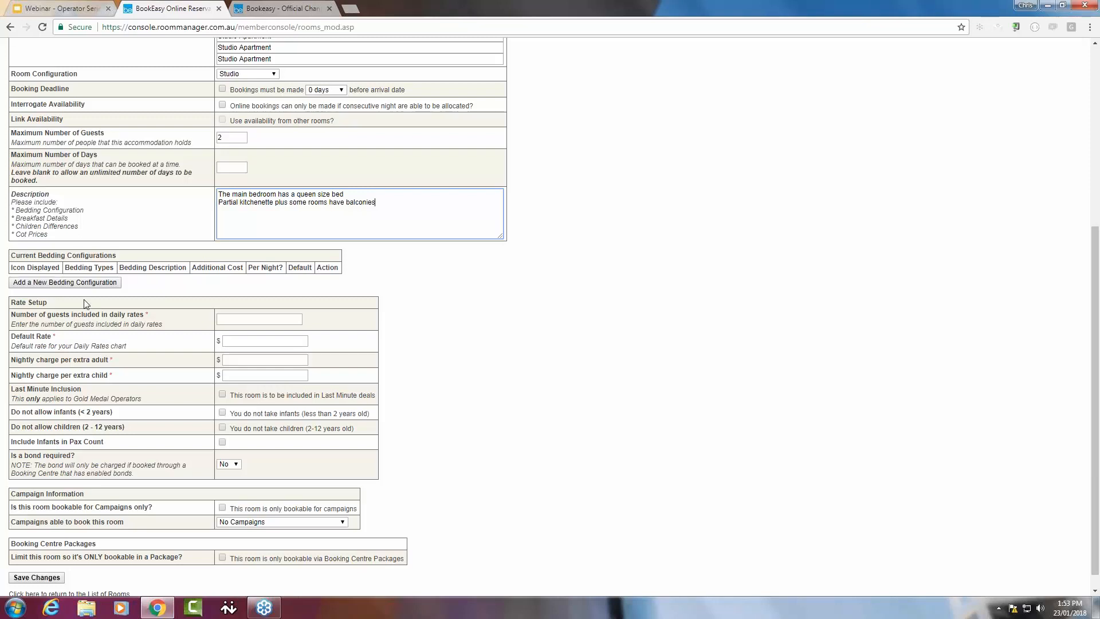
{"action": "left_click", "coordinate": [244, 322]}
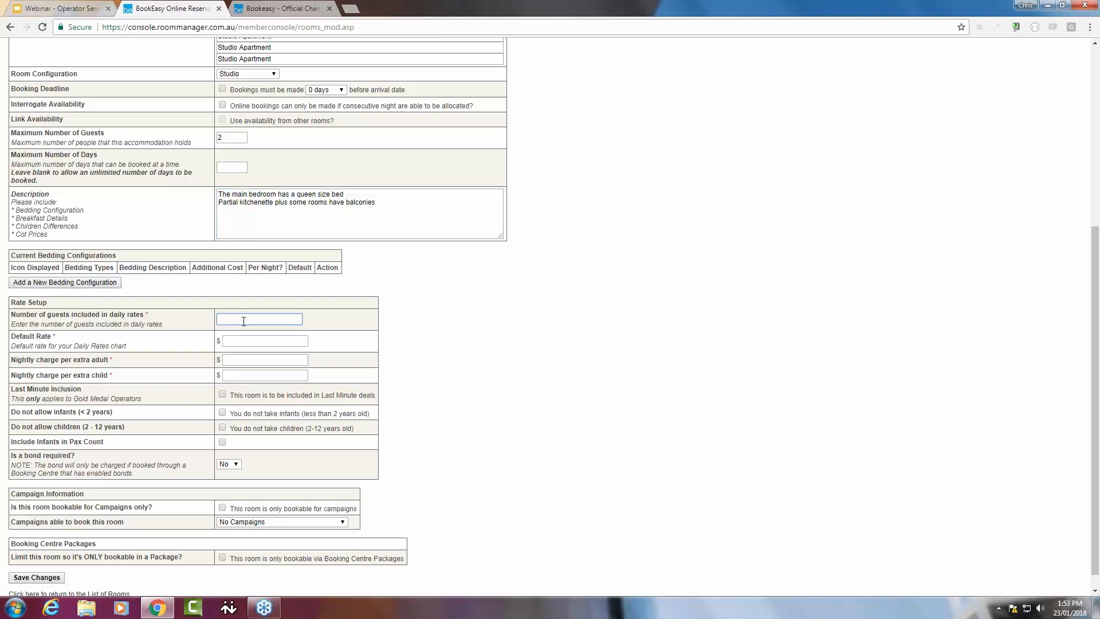
{"action": "type", "text": "2"}
{"action": "left_click", "coordinate": [373, 347]}
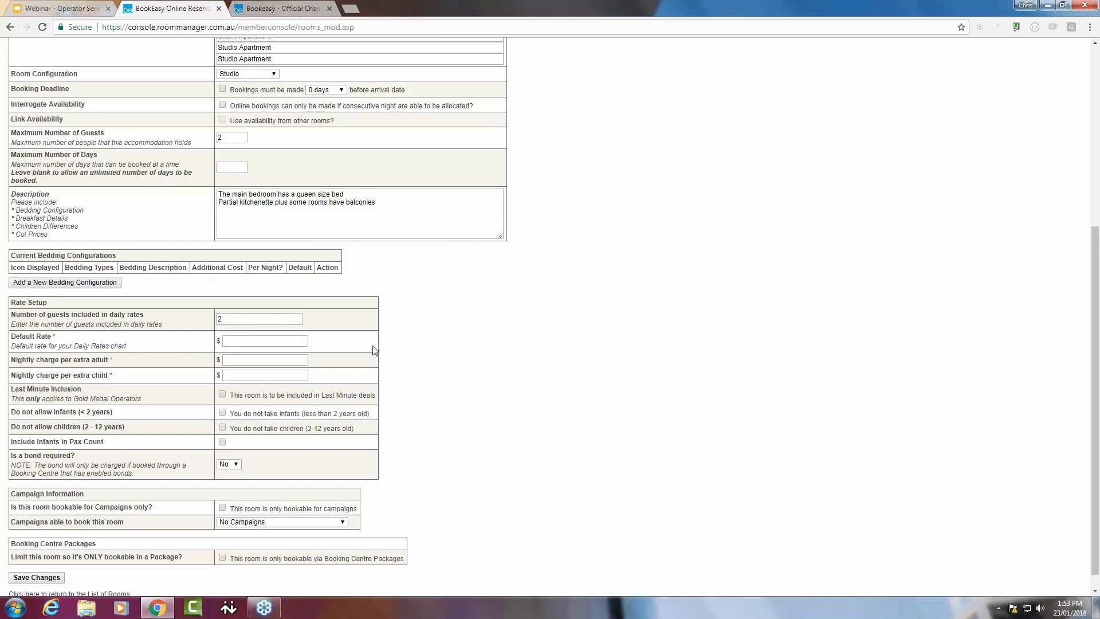
{"action": "left_click", "coordinate": [273, 342]}
{"action": "type", "text": "150"}
{"action": "key", "text": "Tab"}
{"action": "type", "text": "0"}
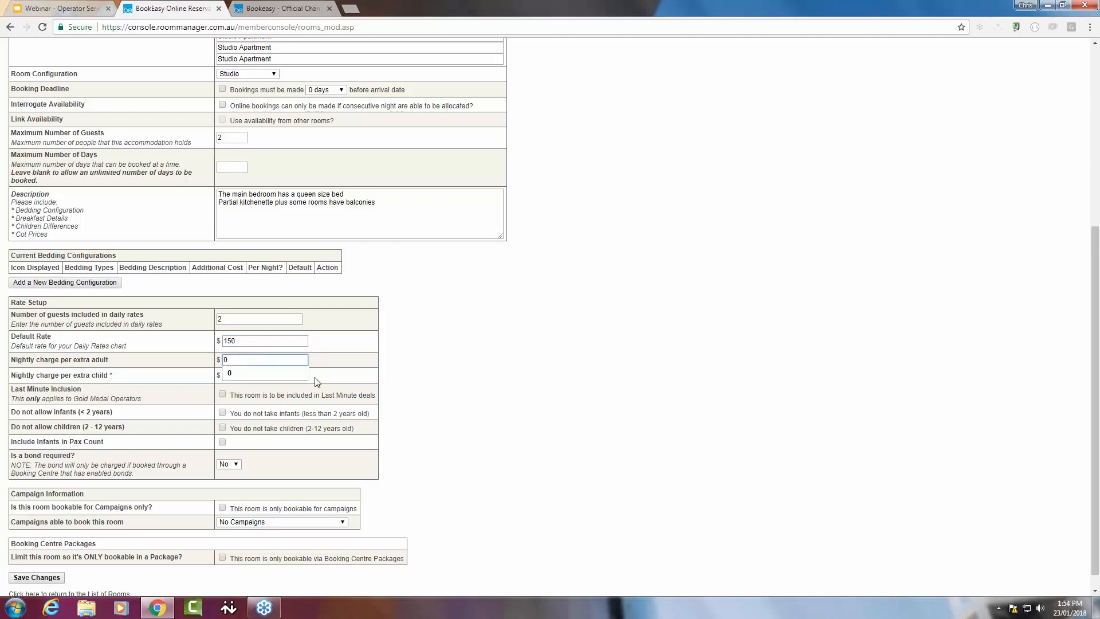
{"action": "key", "text": "Tab"}
{"action": "type", "text": "0"}
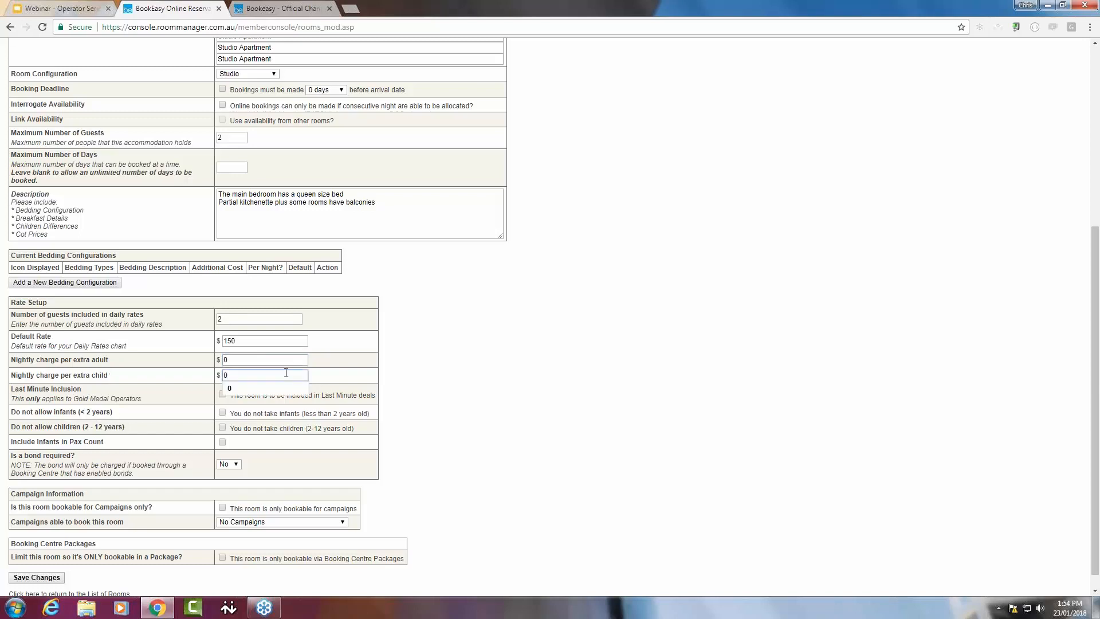
{"action": "left_click", "coordinate": [329, 365]}
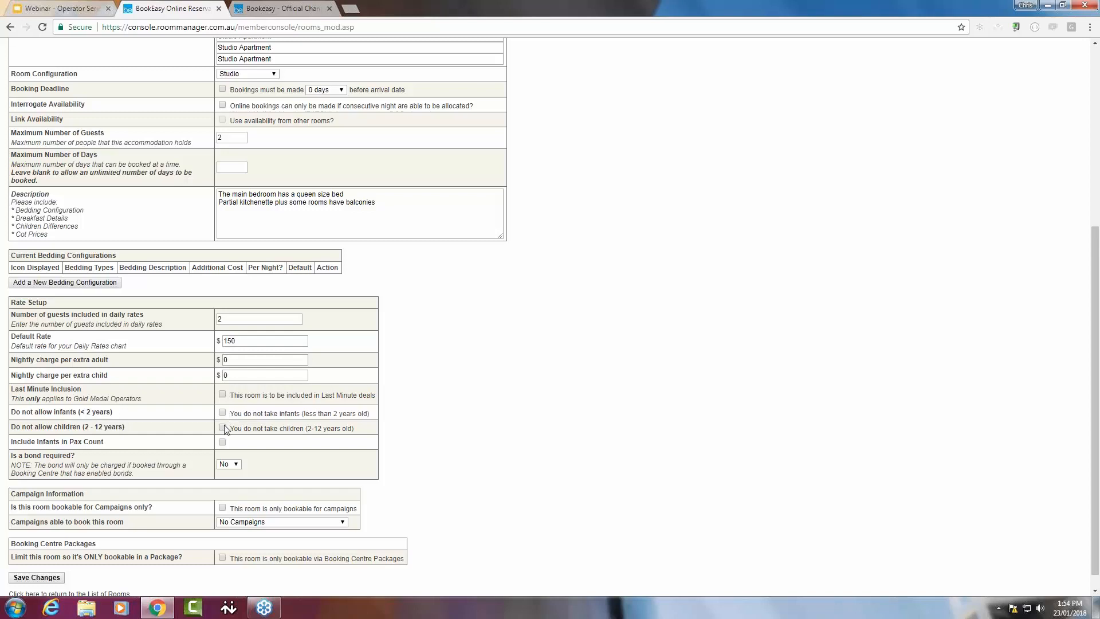
Step: Save the new Studio Apartment room
{"action": "left_click", "coordinate": [223, 443]}
{"action": "double_click", "coordinate": [223, 137]}
{"action": "left_click", "coordinate": [52, 578]}
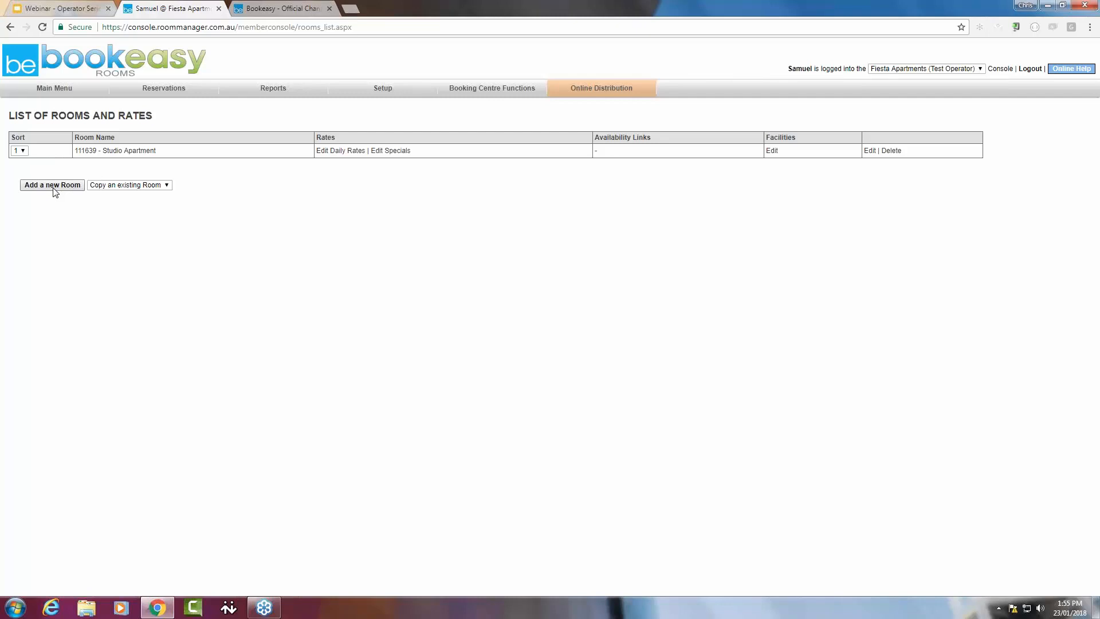
Step: Copy the existing Studio Apartment room and change the copy's room type to "One Bedroom Apartment"
{"action": "left_click", "coordinate": [116, 186]}
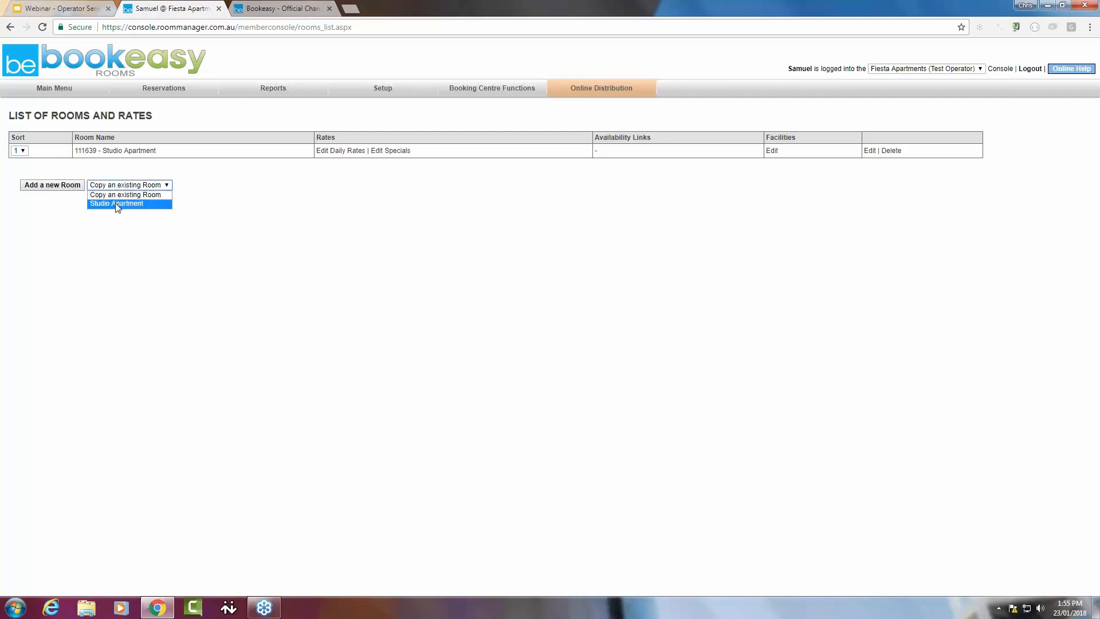
{"action": "left_click", "coordinate": [117, 204]}
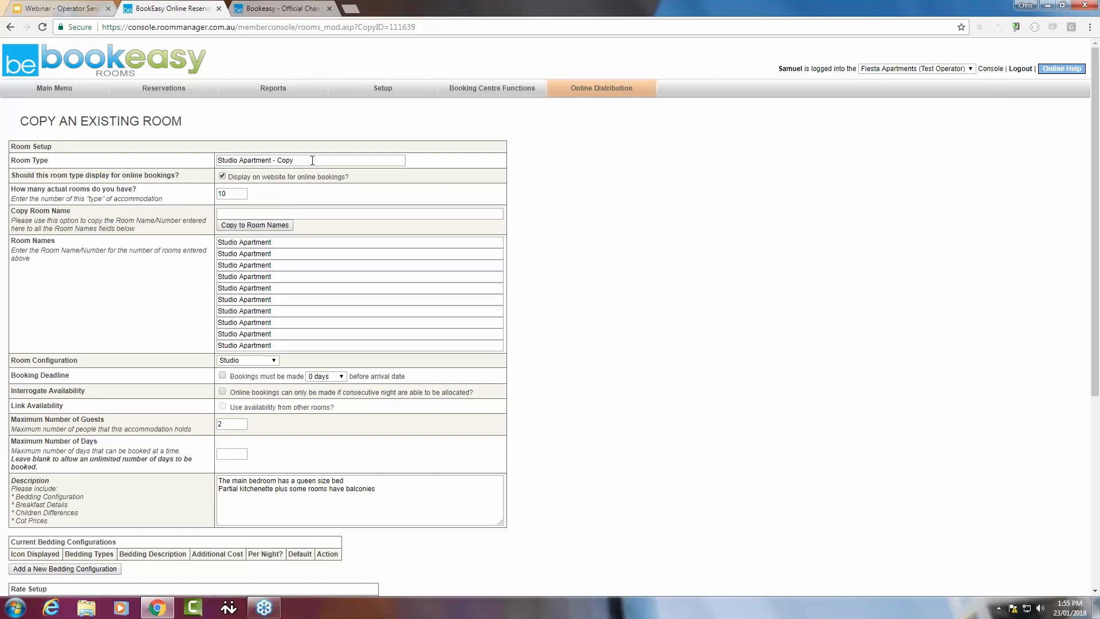
{"action": "left_click", "coordinate": [280, 161]}
{"action": "left_click_drag", "start_coordinate": [293, 161], "coordinate": [226, 154]}
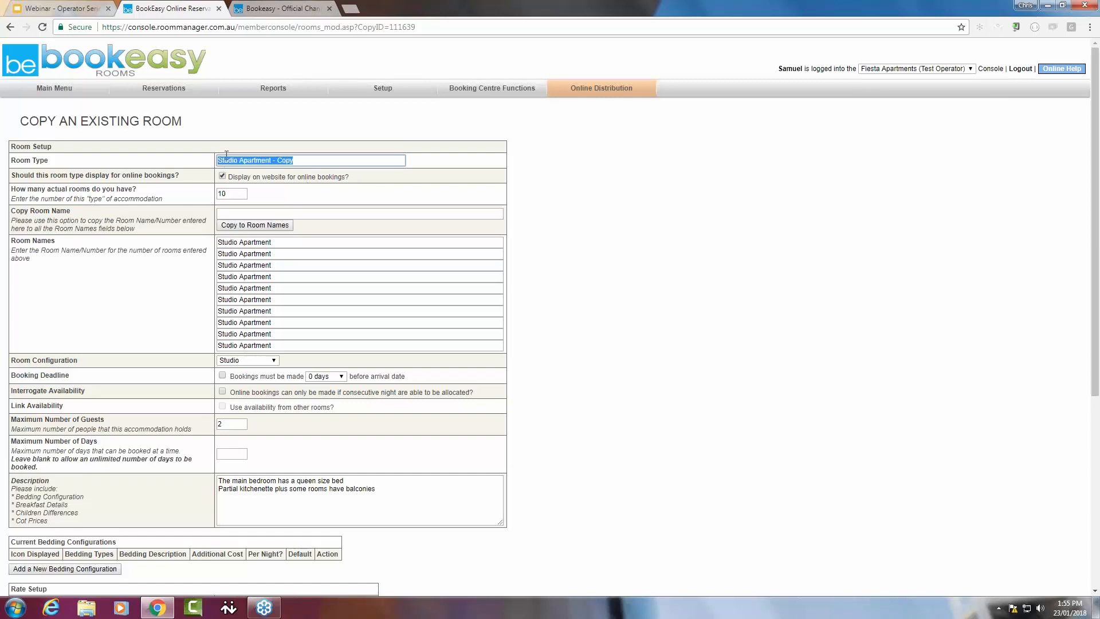
{"action": "type", "text": "One Bedroom Apartment"}
Step: Set the copied room's number of actual rooms to 5 and name them all "One Bedroom Apartment"
{"action": "key", "text": "Tab"}
{"action": "type", "text": "5"}
{"action": "key", "text": "Tab"}
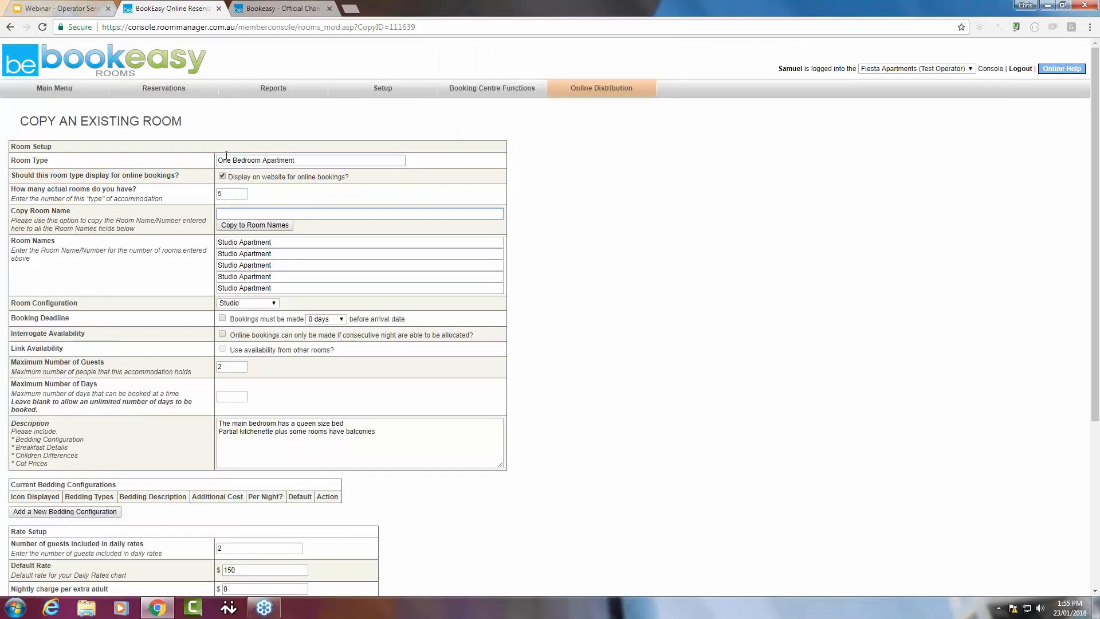
{"action": "left_click_drag", "start_coordinate": [303, 163], "coordinate": [189, 166]}
{"action": "left_click", "coordinate": [189, 166]}
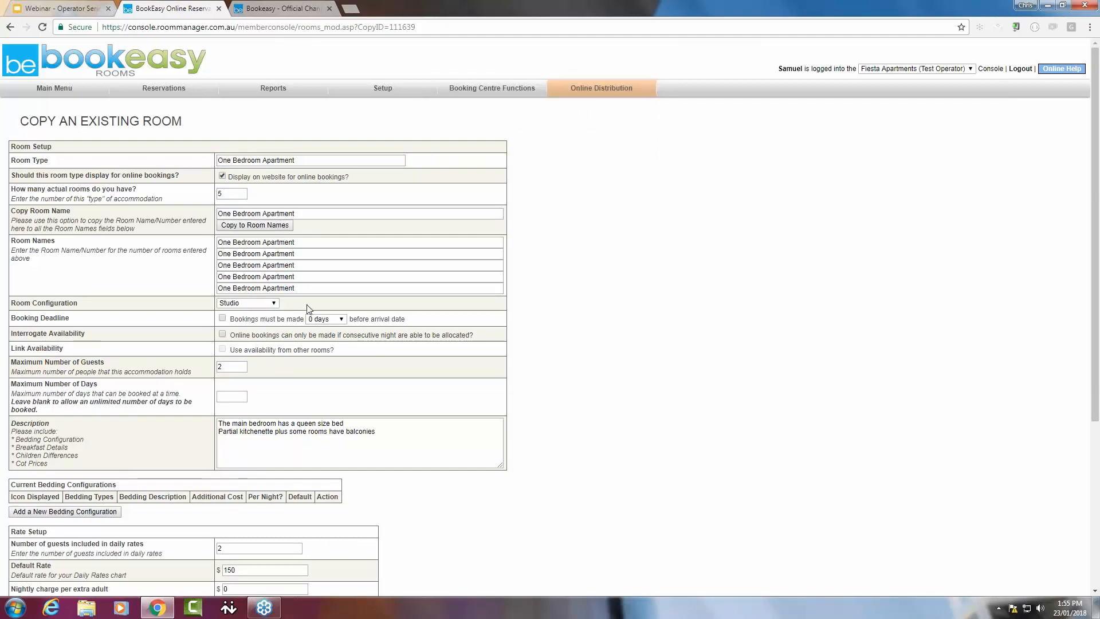
Step: Change the copied room's configuration to One Bedroom and its maximum number of guests to 3
{"action": "left_click", "coordinate": [273, 303]}
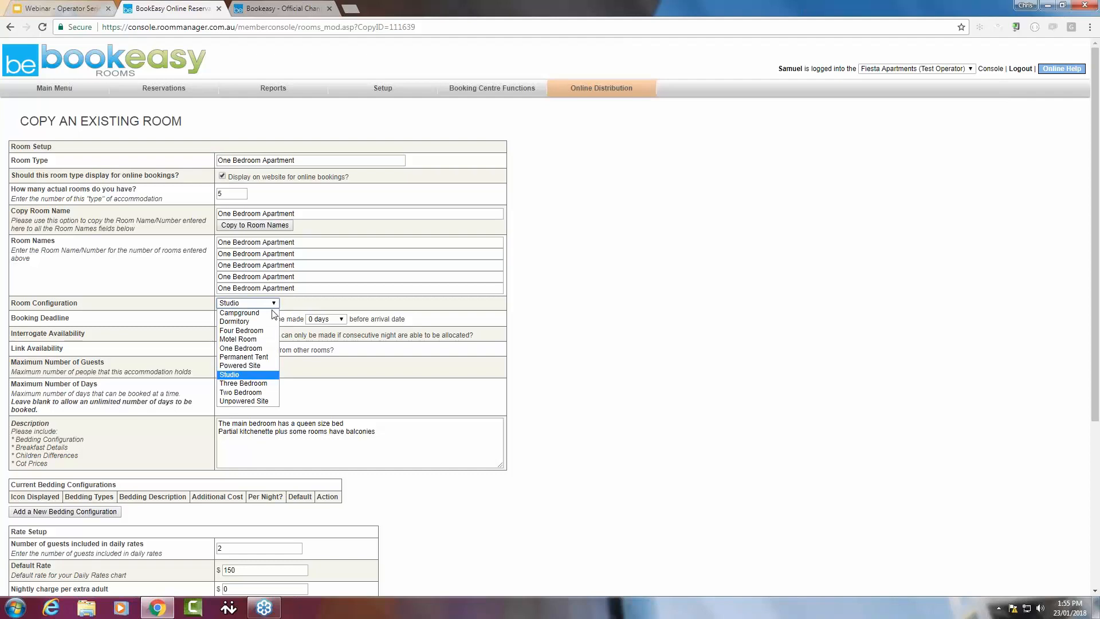
{"action": "left_click", "coordinate": [260, 349]}
{"action": "scroll", "coordinate": [228, 311], "scroll_direction": "down", "scroll_amount": 1}
{"action": "left_click", "coordinate": [227, 311]}
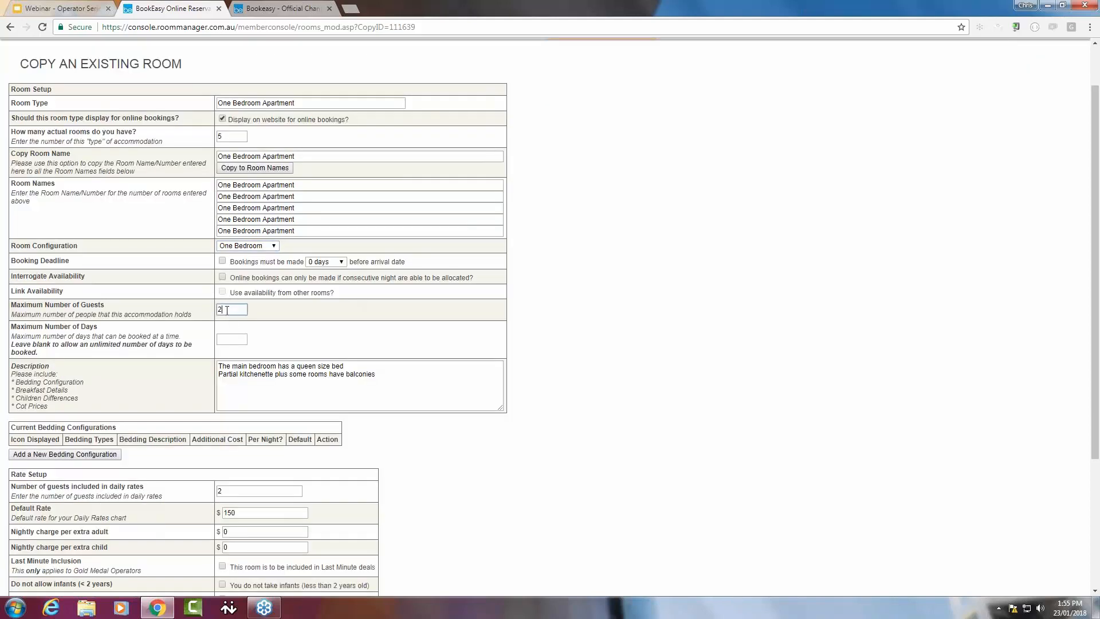
{"action": "double_click", "coordinate": [228, 310]}
{"action": "type", "text": "3"}
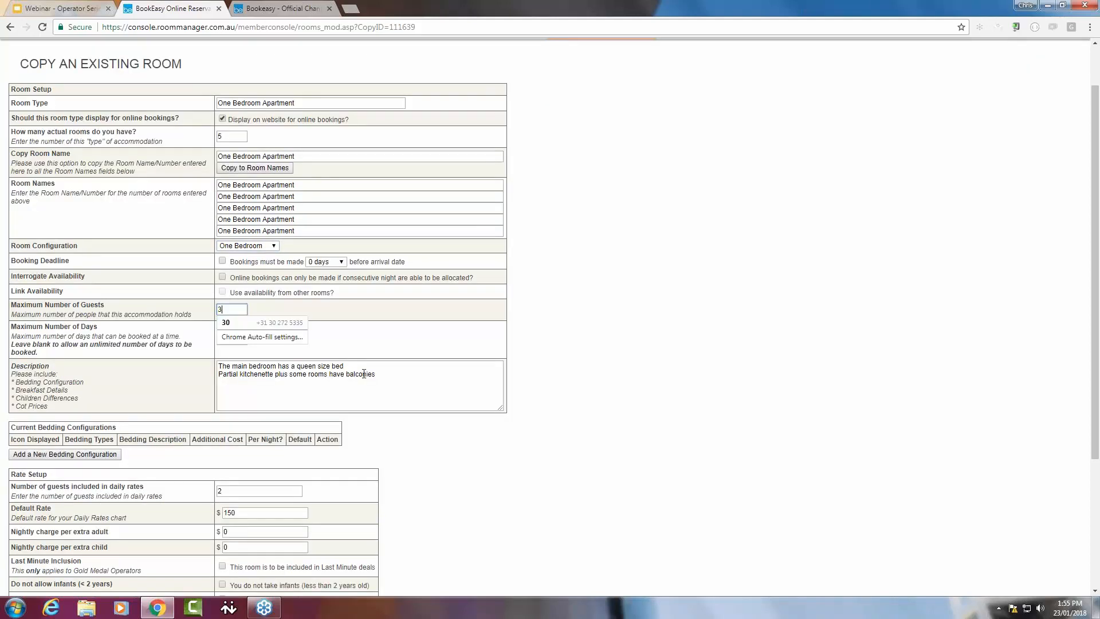
Step: Extend the first line of the description with ", a single bed is located in the lounge room."
{"action": "left_click", "coordinate": [361, 366]}
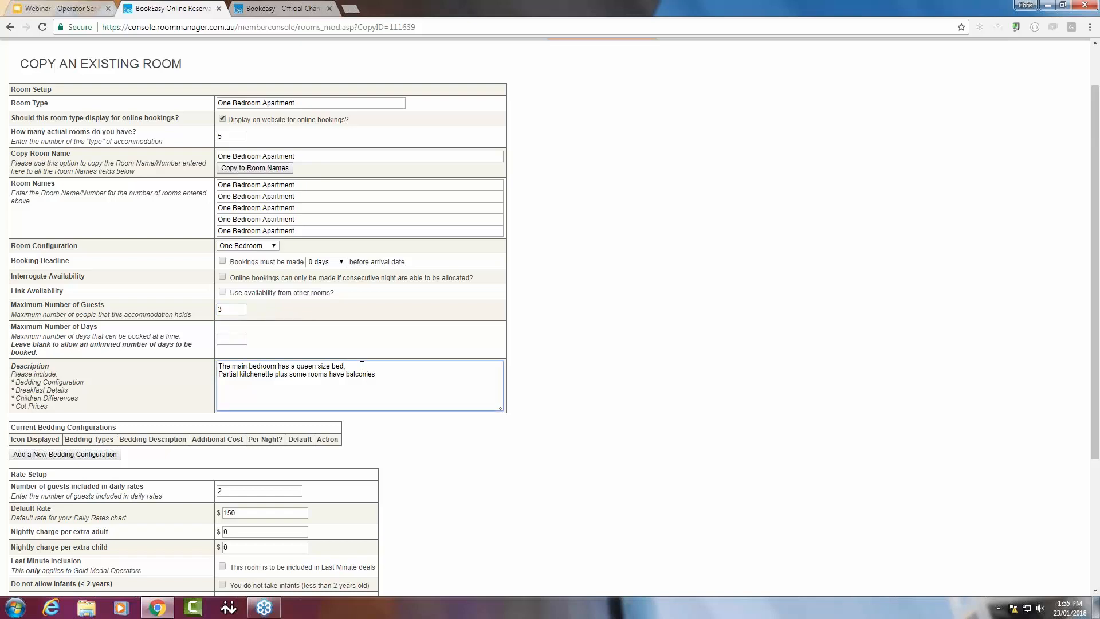
{"action": "type", "text": ", a single bed is located in the lounge room."}
{"action": "scroll", "coordinate": [340, 399], "scroll_direction": "down", "scroll_amount": 3}
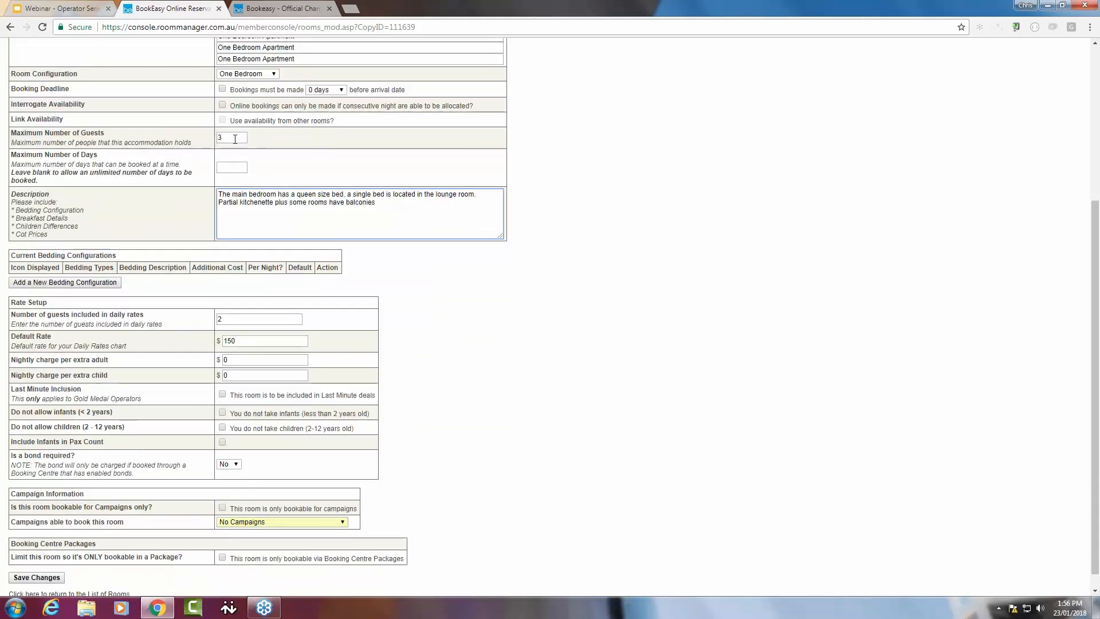
Step: Set the One Bedroom Apartment's default rate to $200, extra adult charge to $50 and extra child charge to $3, and save the room
{"action": "left_click", "coordinate": [227, 317]}
{"action": "key", "text": "Tab"}
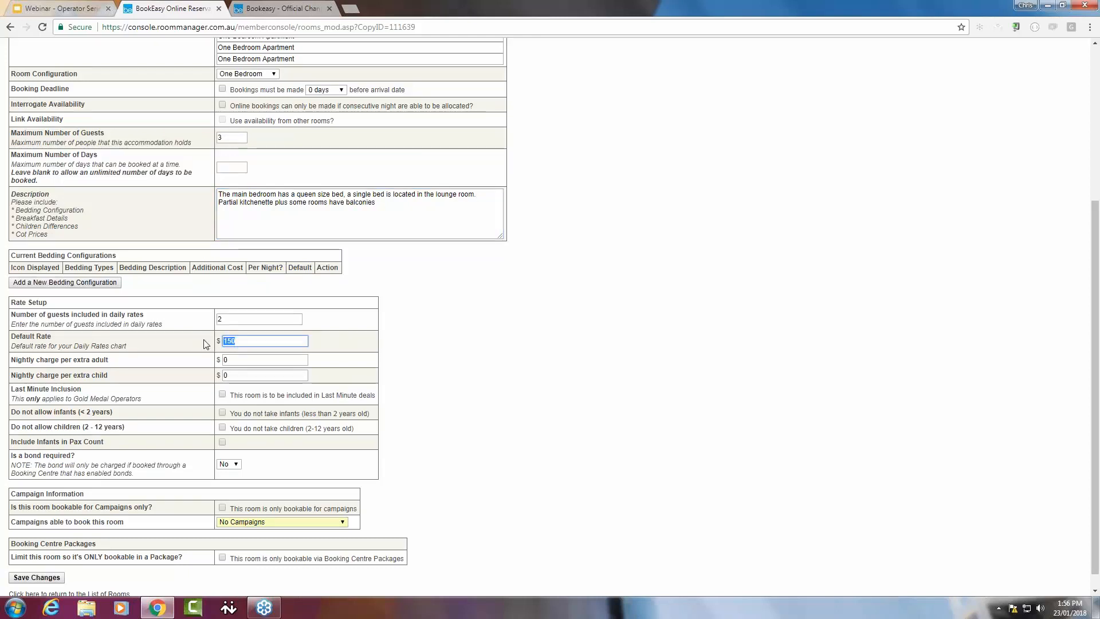
{"action": "type", "text": "200"}
{"action": "key", "text": "Tab"}
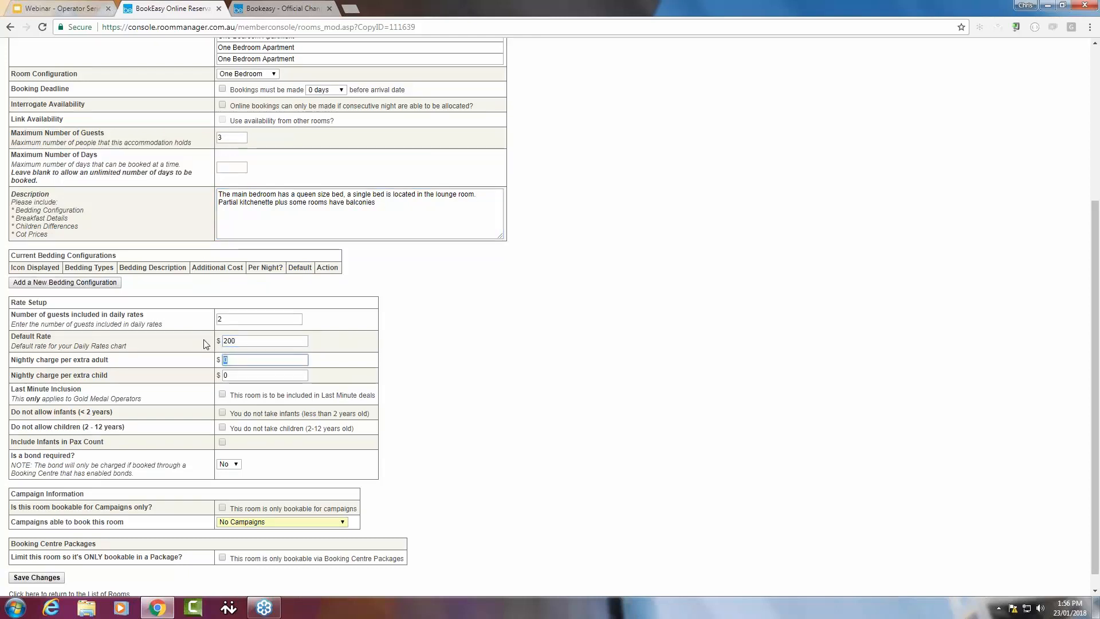
{"action": "type", "text": "50"}
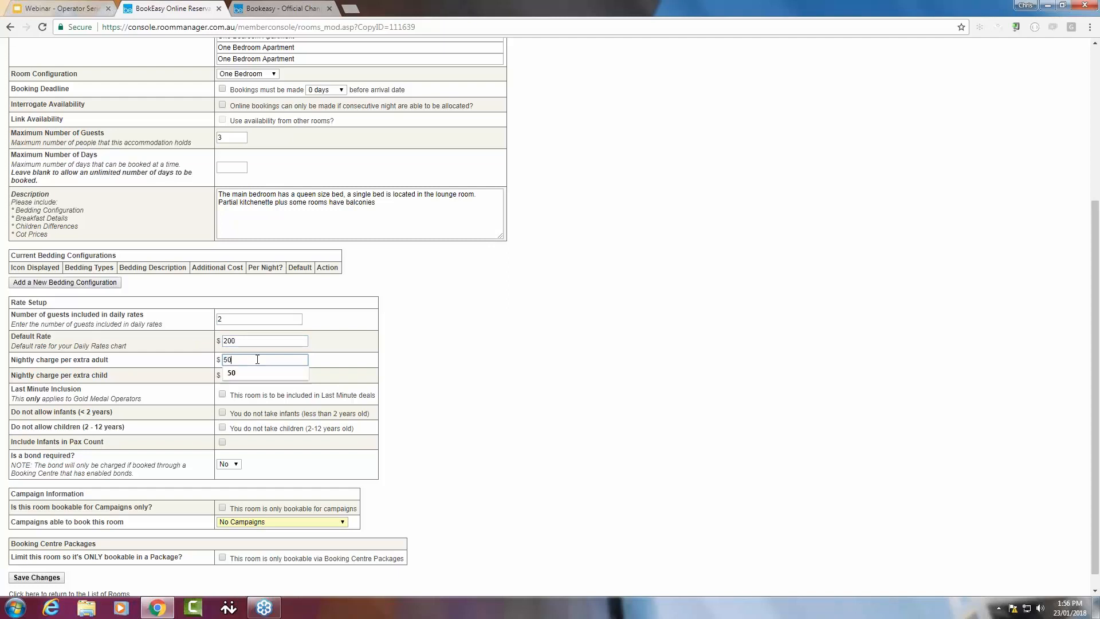
{"action": "key", "text": "Tab"}
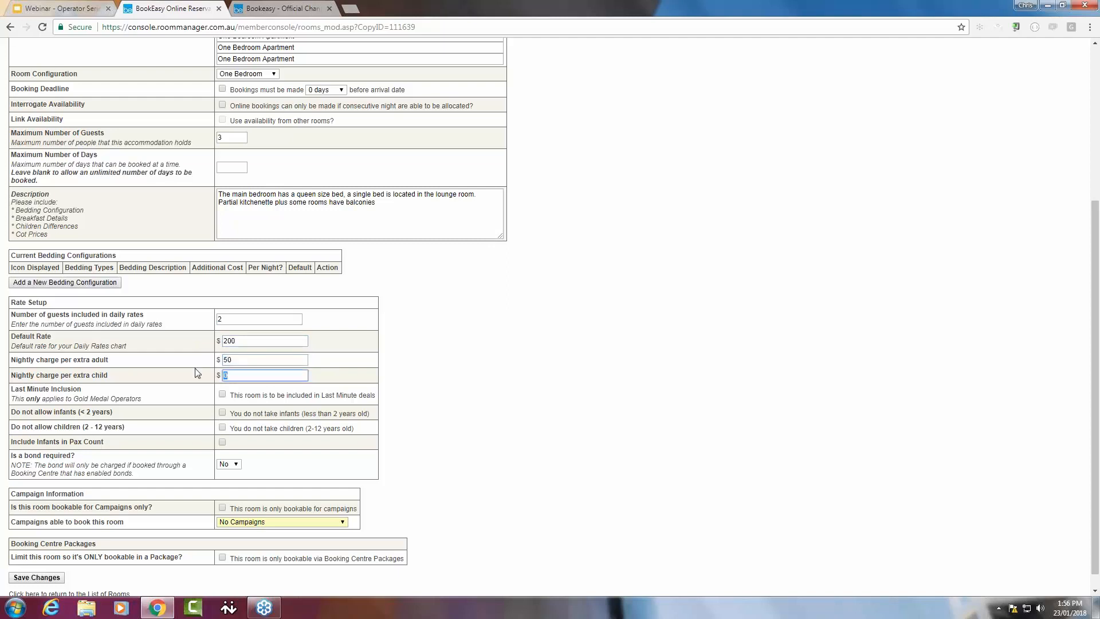
{"action": "type", "text": "3"}
{"action": "left_click", "coordinate": [56, 579]}
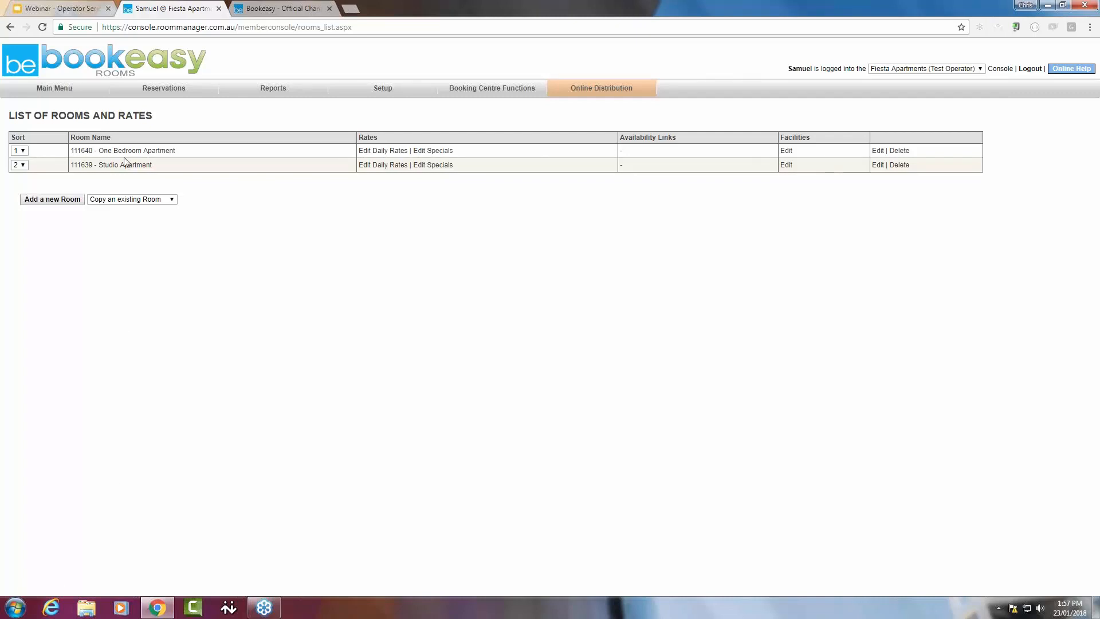
Step: Create a standard nightly rate for the Studio Apartment with a minimum of 1 night at the default rate of 150
{"action": "left_click", "coordinate": [384, 165]}
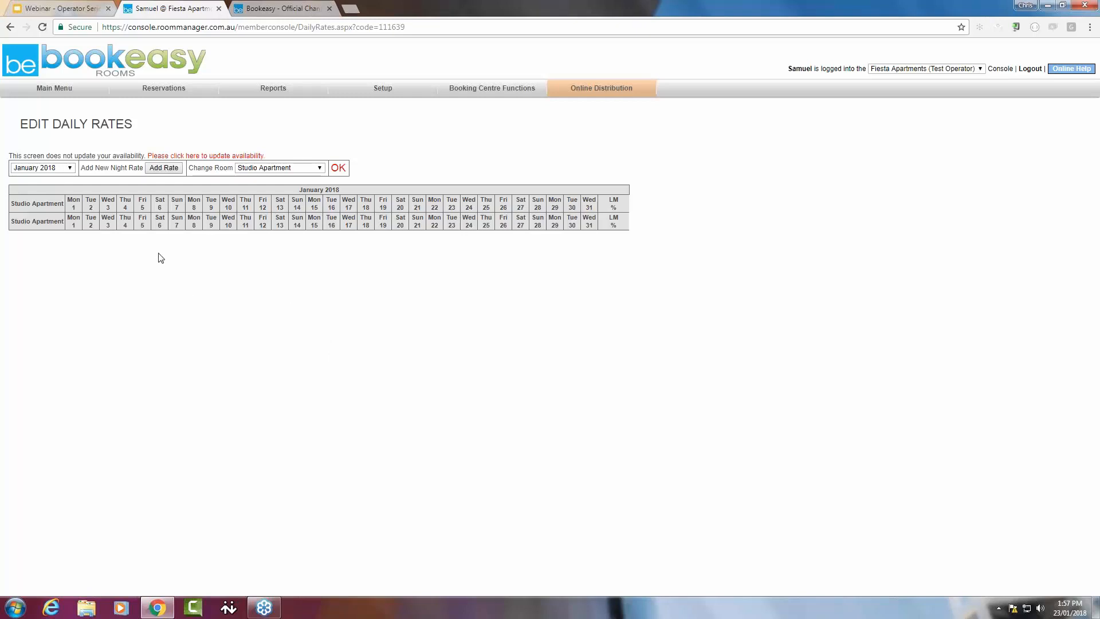
{"action": "left_click", "coordinate": [164, 168]}
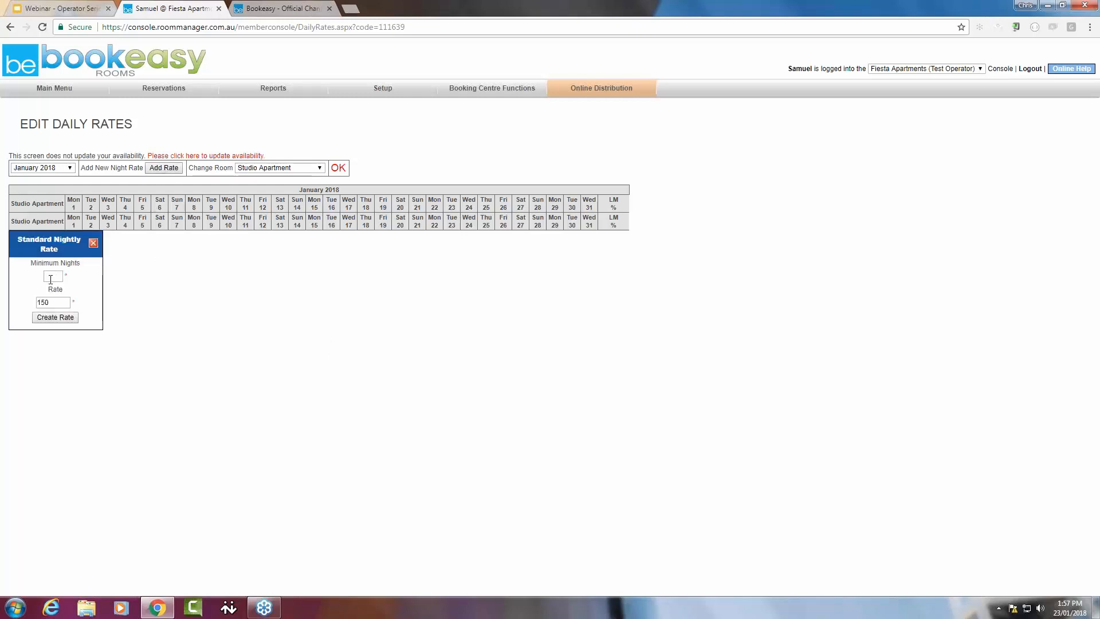
{"action": "left_click", "coordinate": [51, 278]}
{"action": "type", "text": "1"}
{"action": "left_click", "coordinate": [57, 318]}
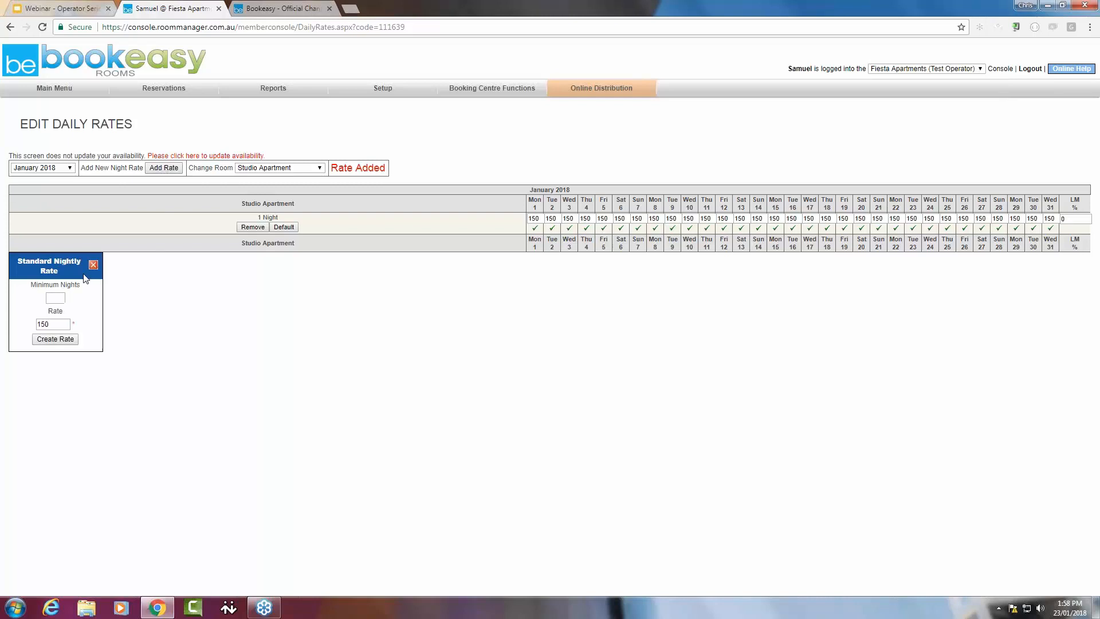
Step: Create a second Studio Apartment nightly rate with a minimum of 2 nights at 140
{"action": "left_click", "coordinate": [57, 296]}
{"action": "type", "text": "2"}
{"action": "left_click_drag", "start_coordinate": [69, 324], "coordinate": [33, 328]}
{"action": "type", "text": "140"}
{"action": "left_click", "coordinate": [57, 339]}
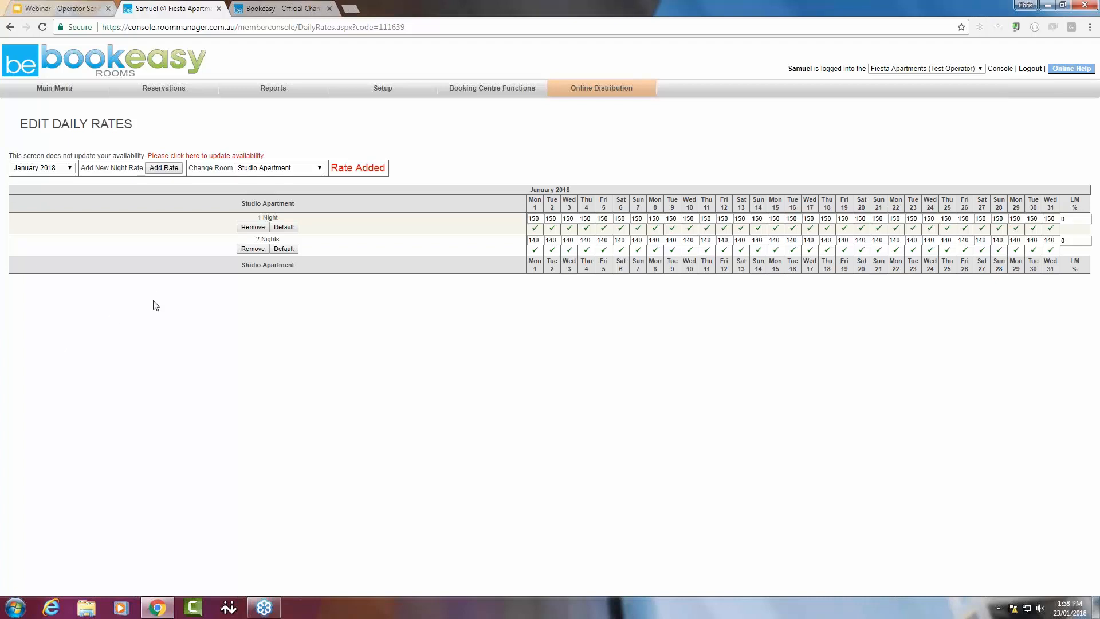
Step: Switch the daily rates to the One Bedroom Apartment and create a rate with a minimum of 2 nights at the default 200
{"action": "left_click", "coordinate": [285, 168]}
{"action": "left_click", "coordinate": [283, 185]}
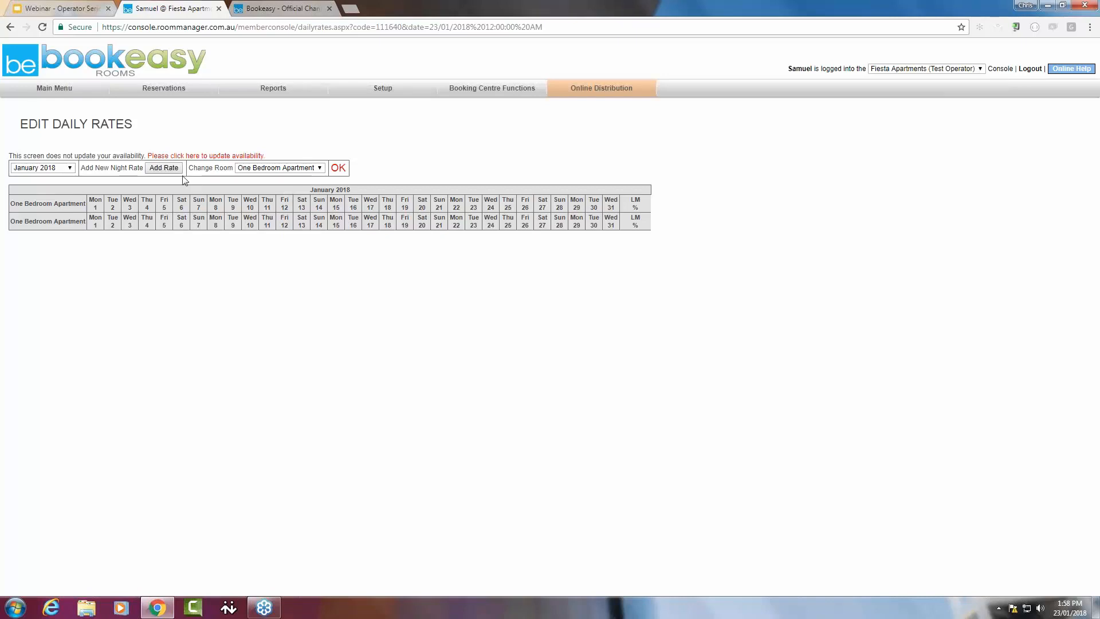
{"action": "left_click", "coordinate": [167, 170]}
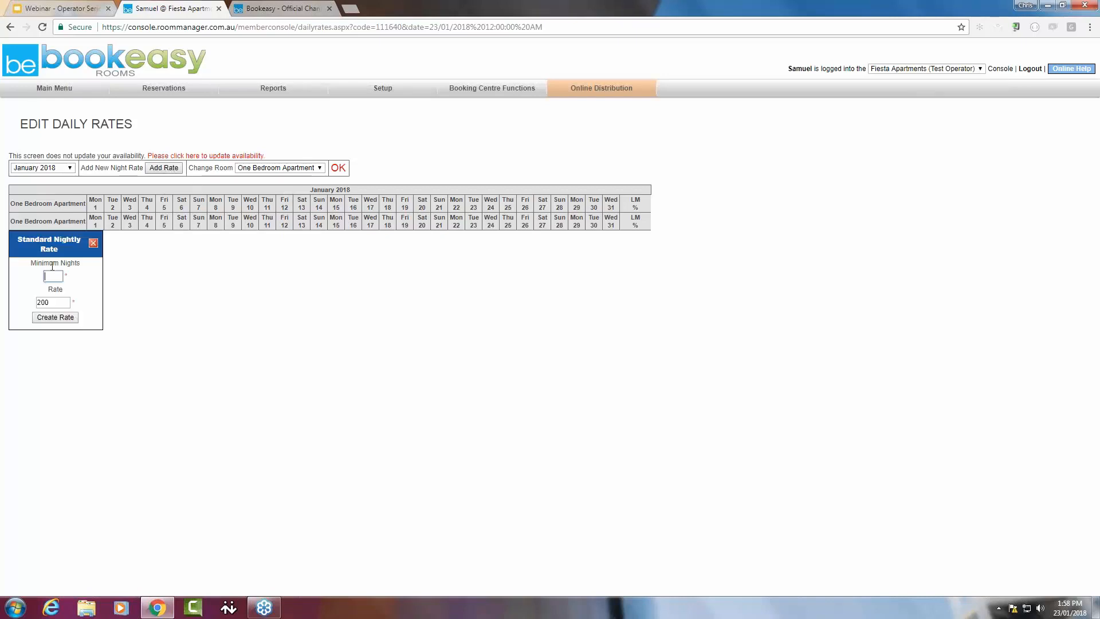
{"action": "type", "text": "2"}
{"action": "left_click", "coordinate": [56, 302]}
{"action": "left_click", "coordinate": [59, 321]}
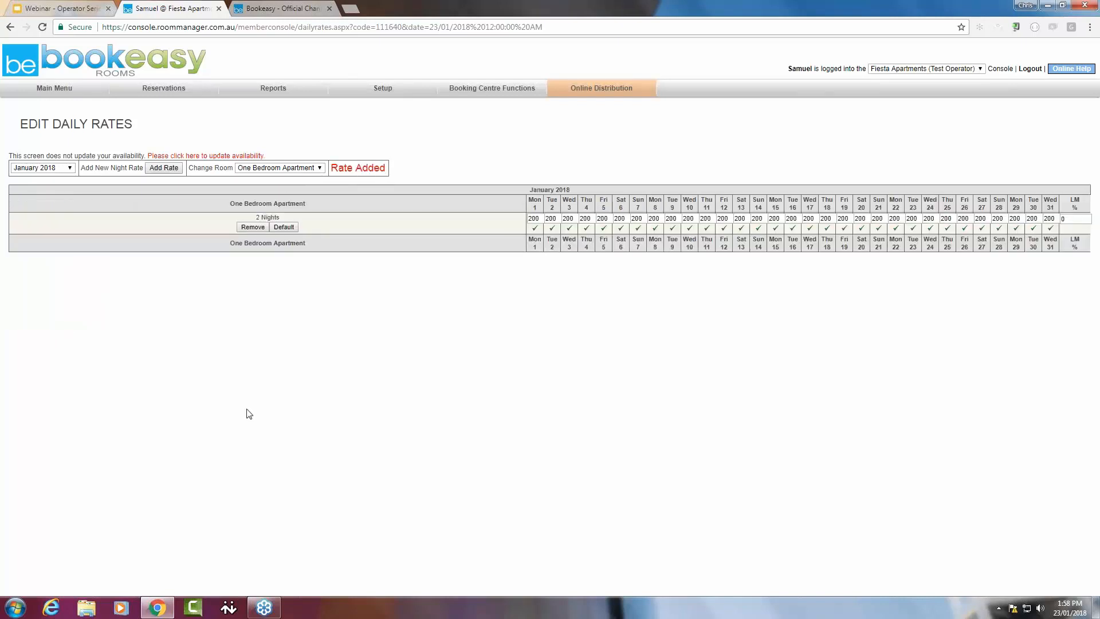